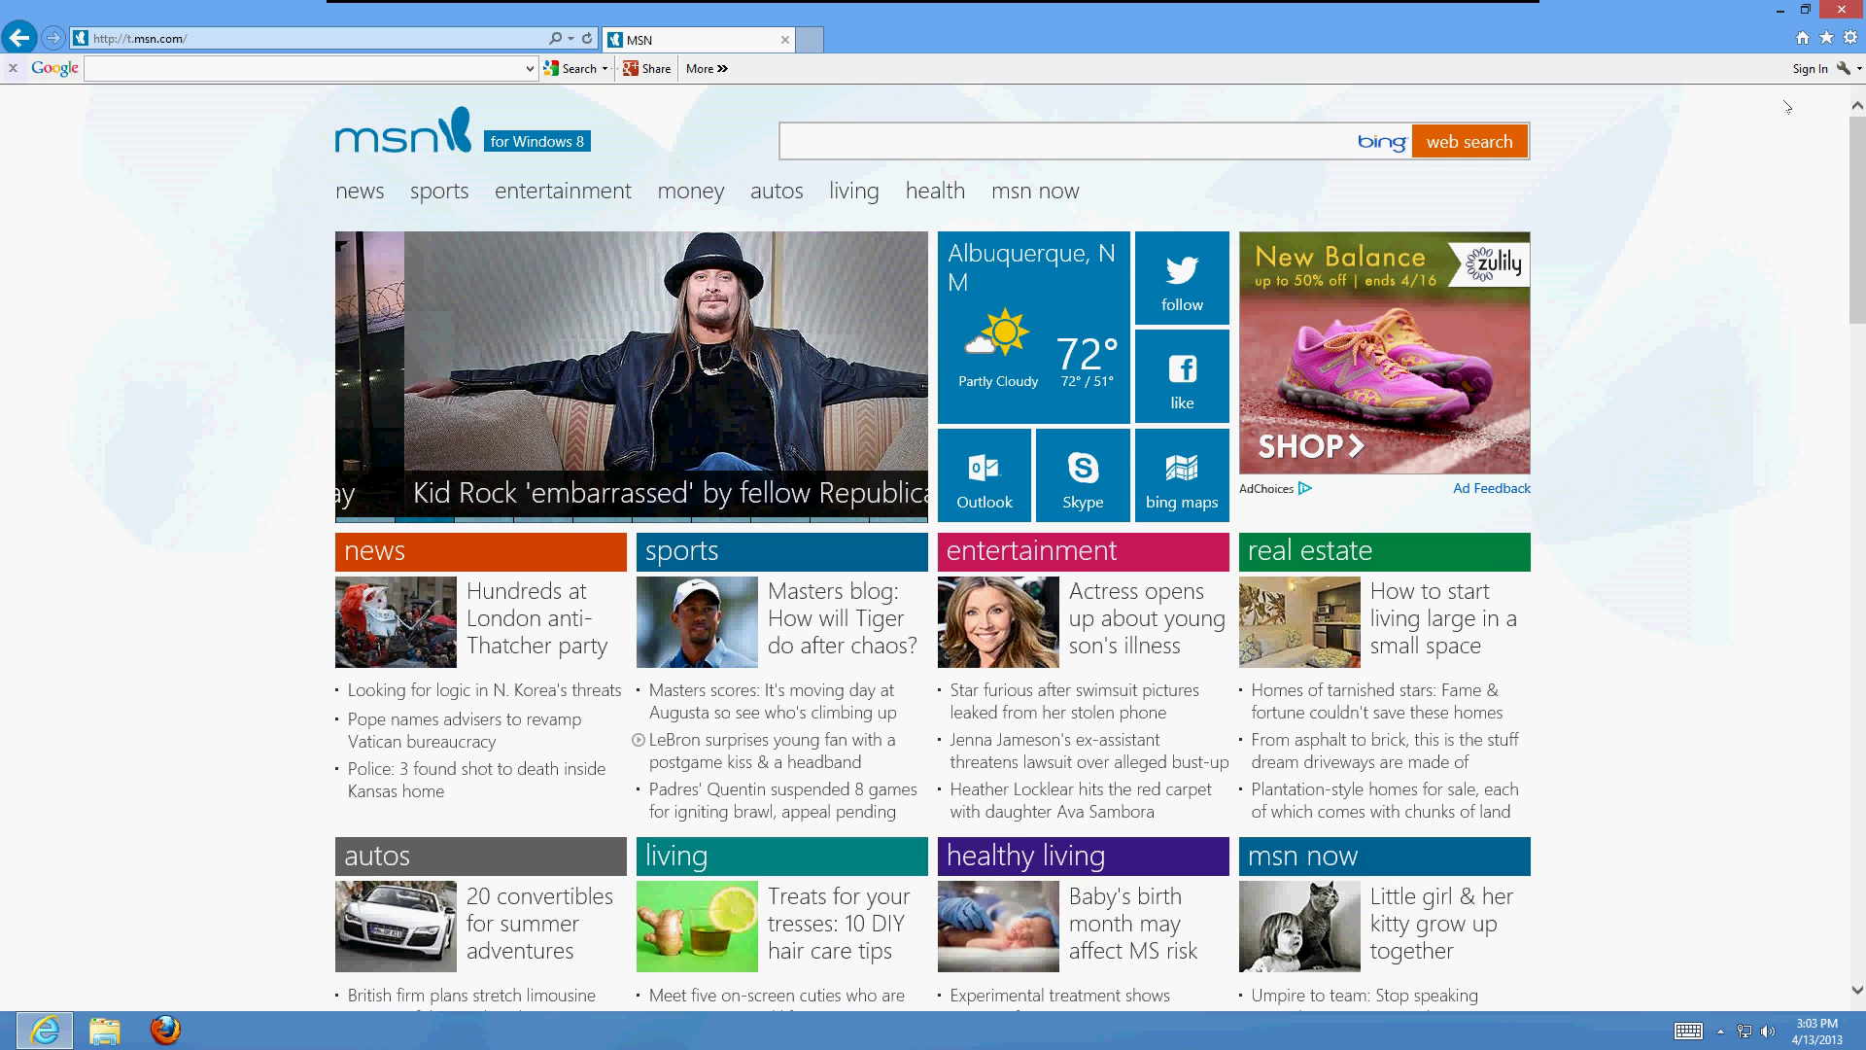
- Reset all Internet Explorer settings to their defaults from the Advanced tab of Internet options
left_click(1852, 44)
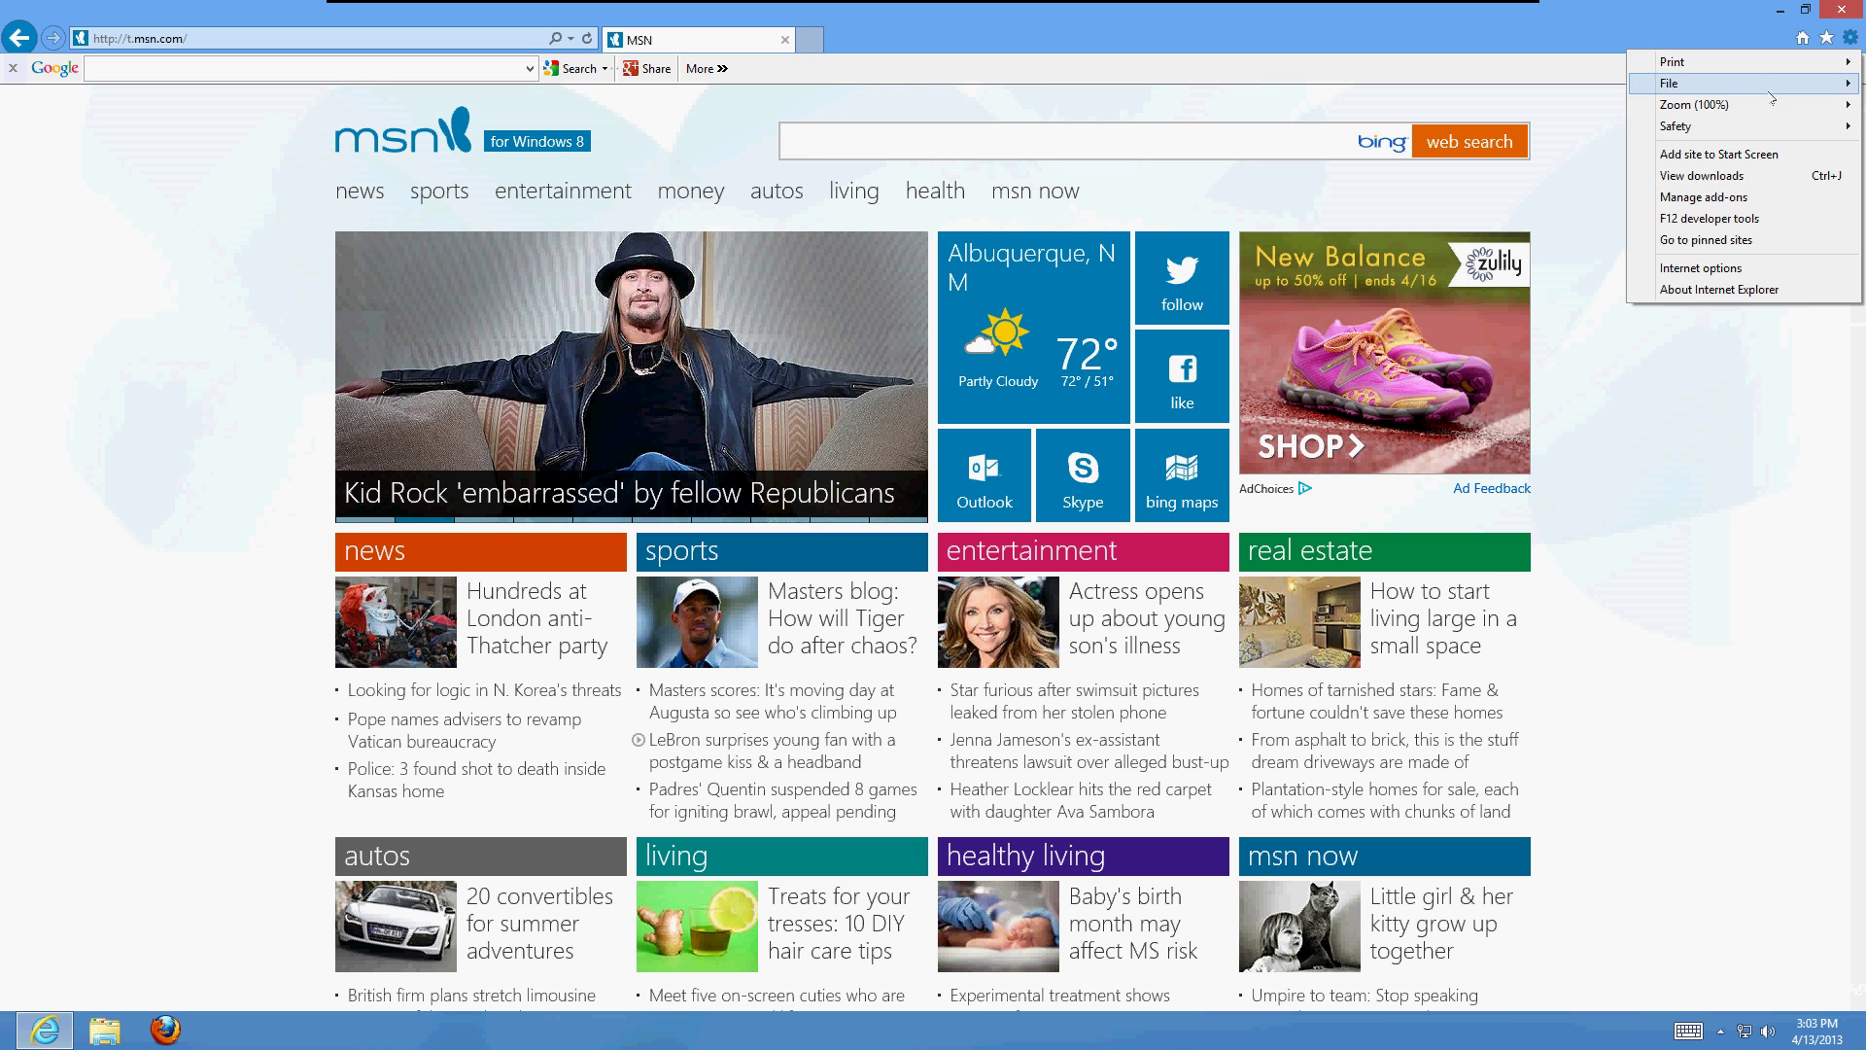
left_click(1722, 269)
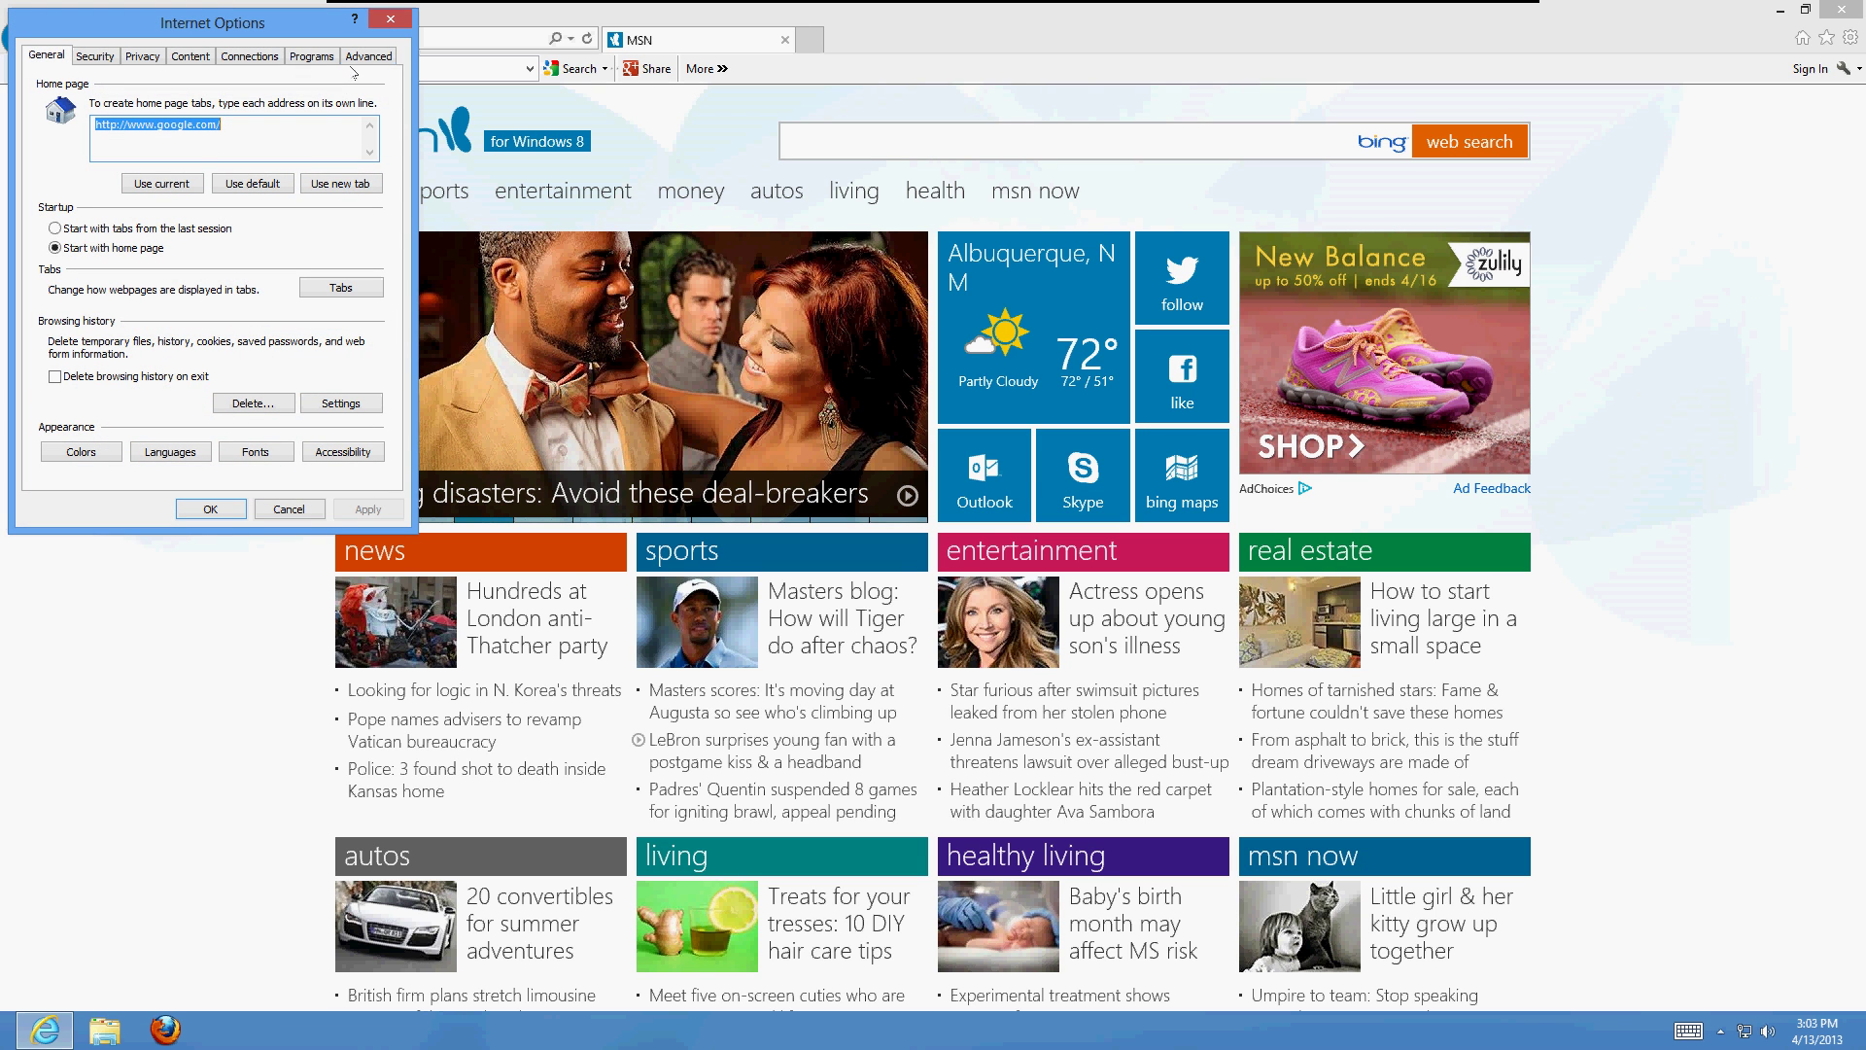
left_click(366, 58)
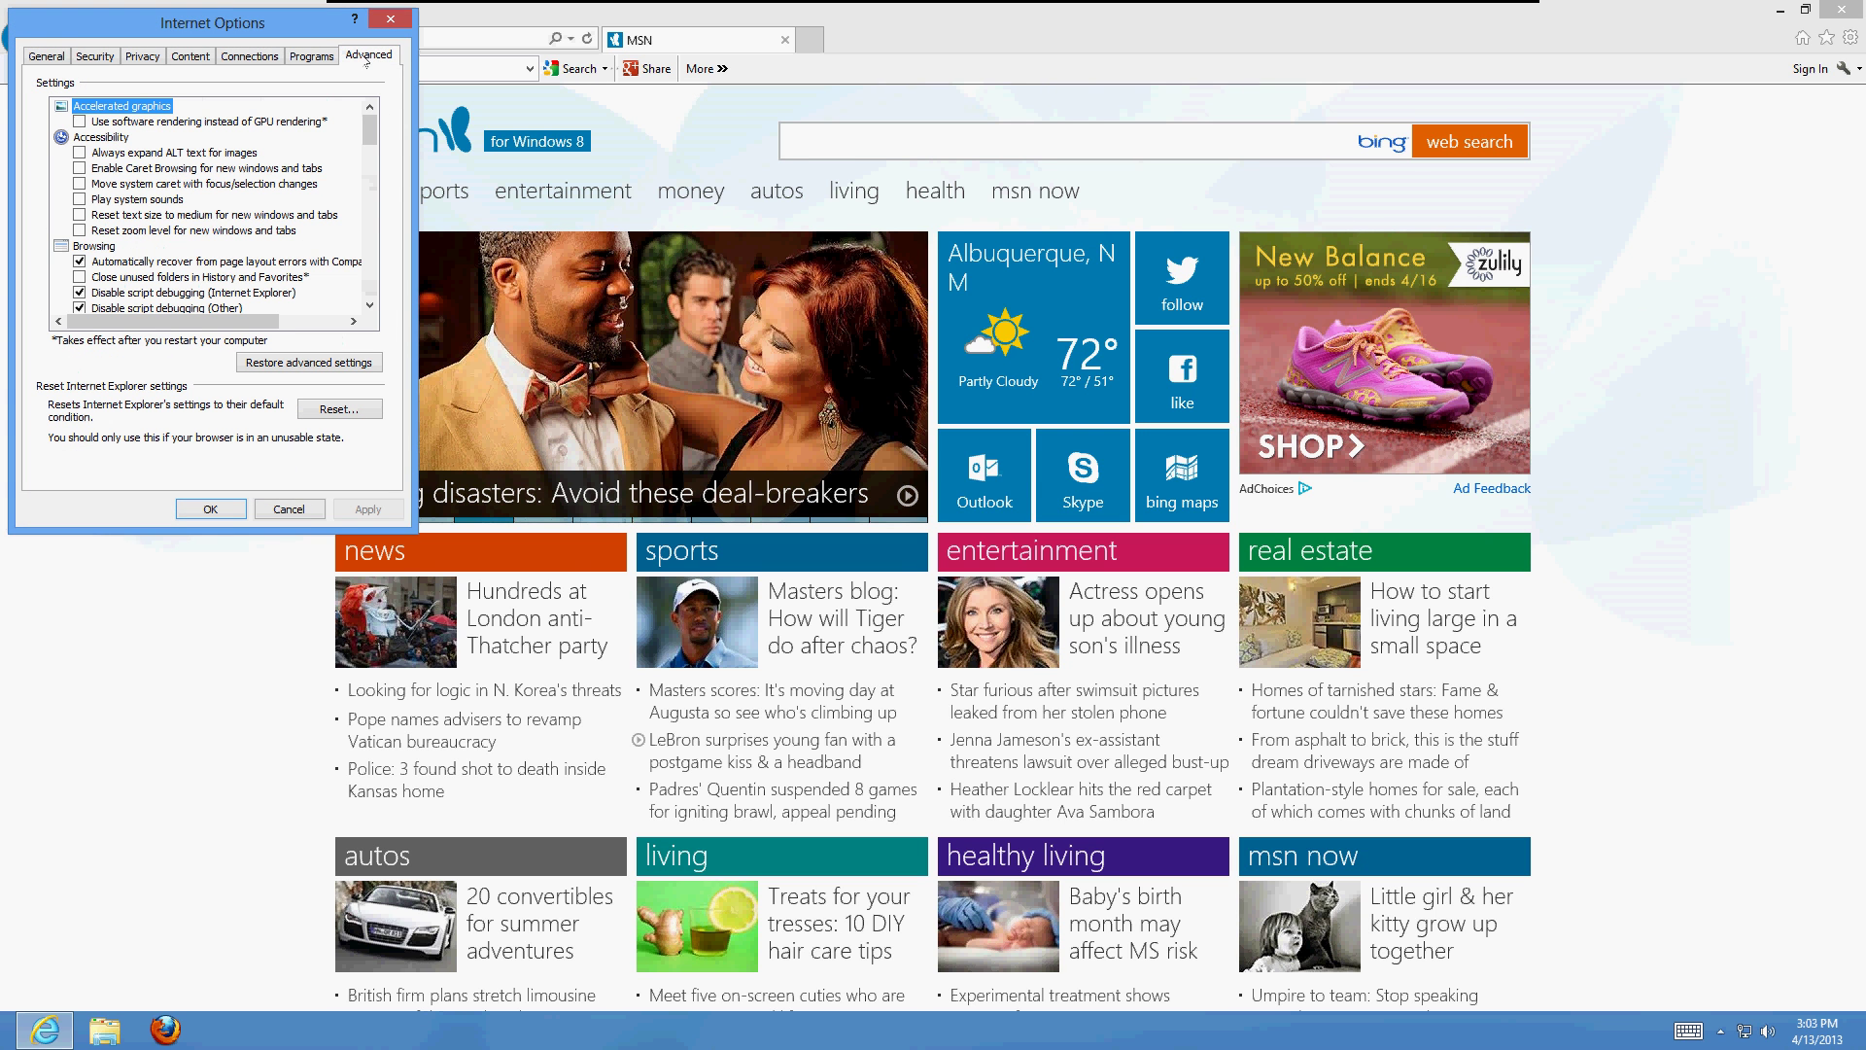
left_click(358, 412)
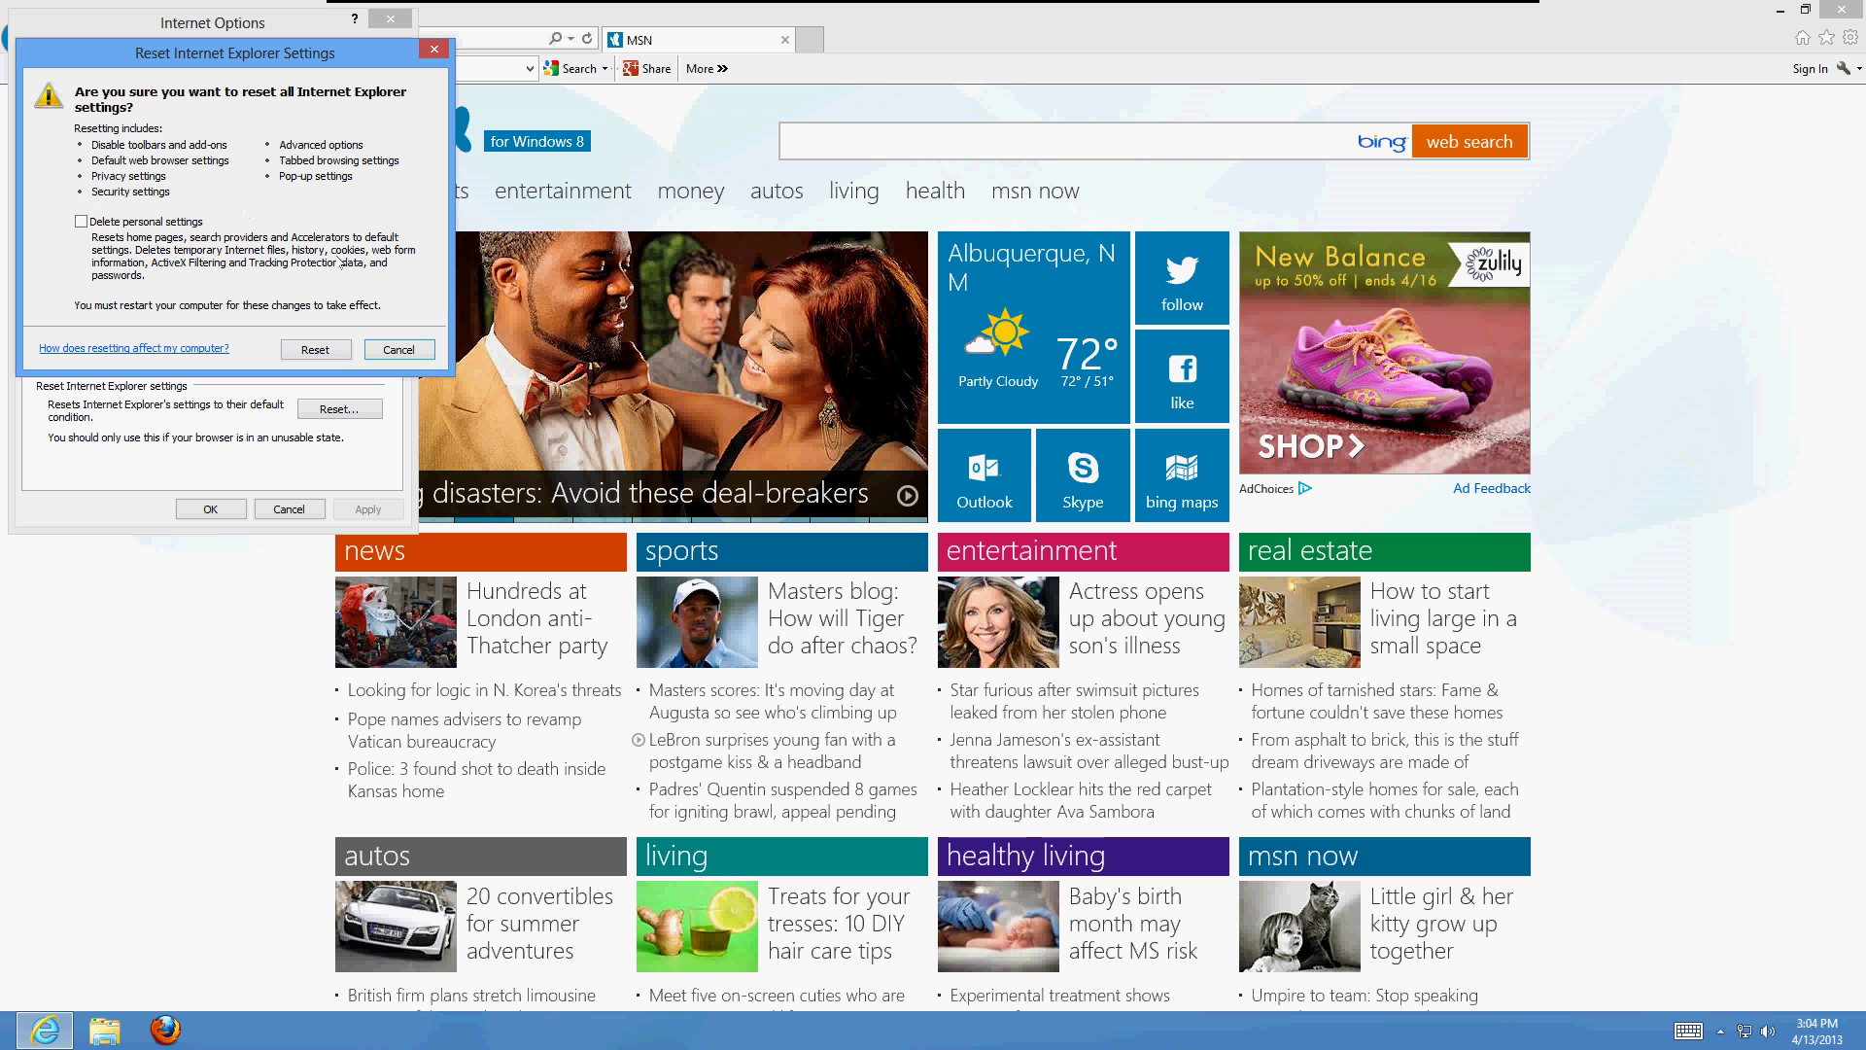
left_click(315, 350)
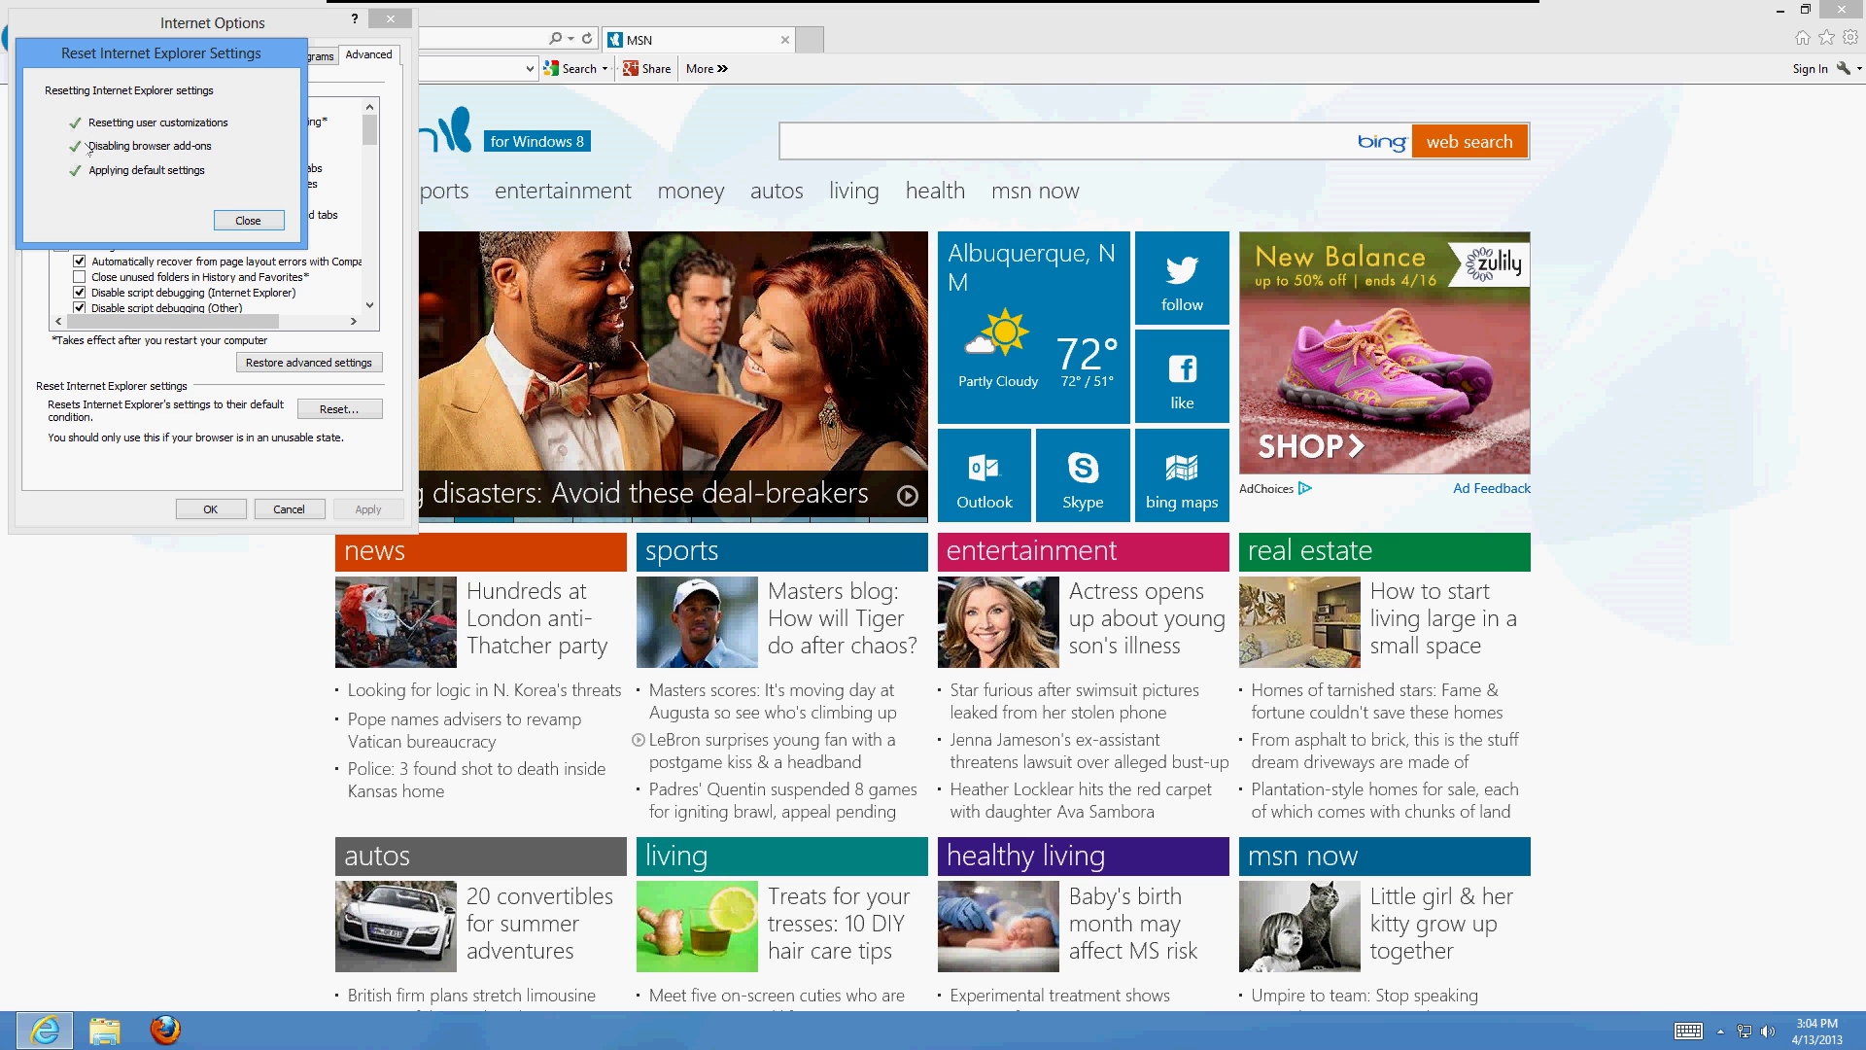
left_click(247, 221)
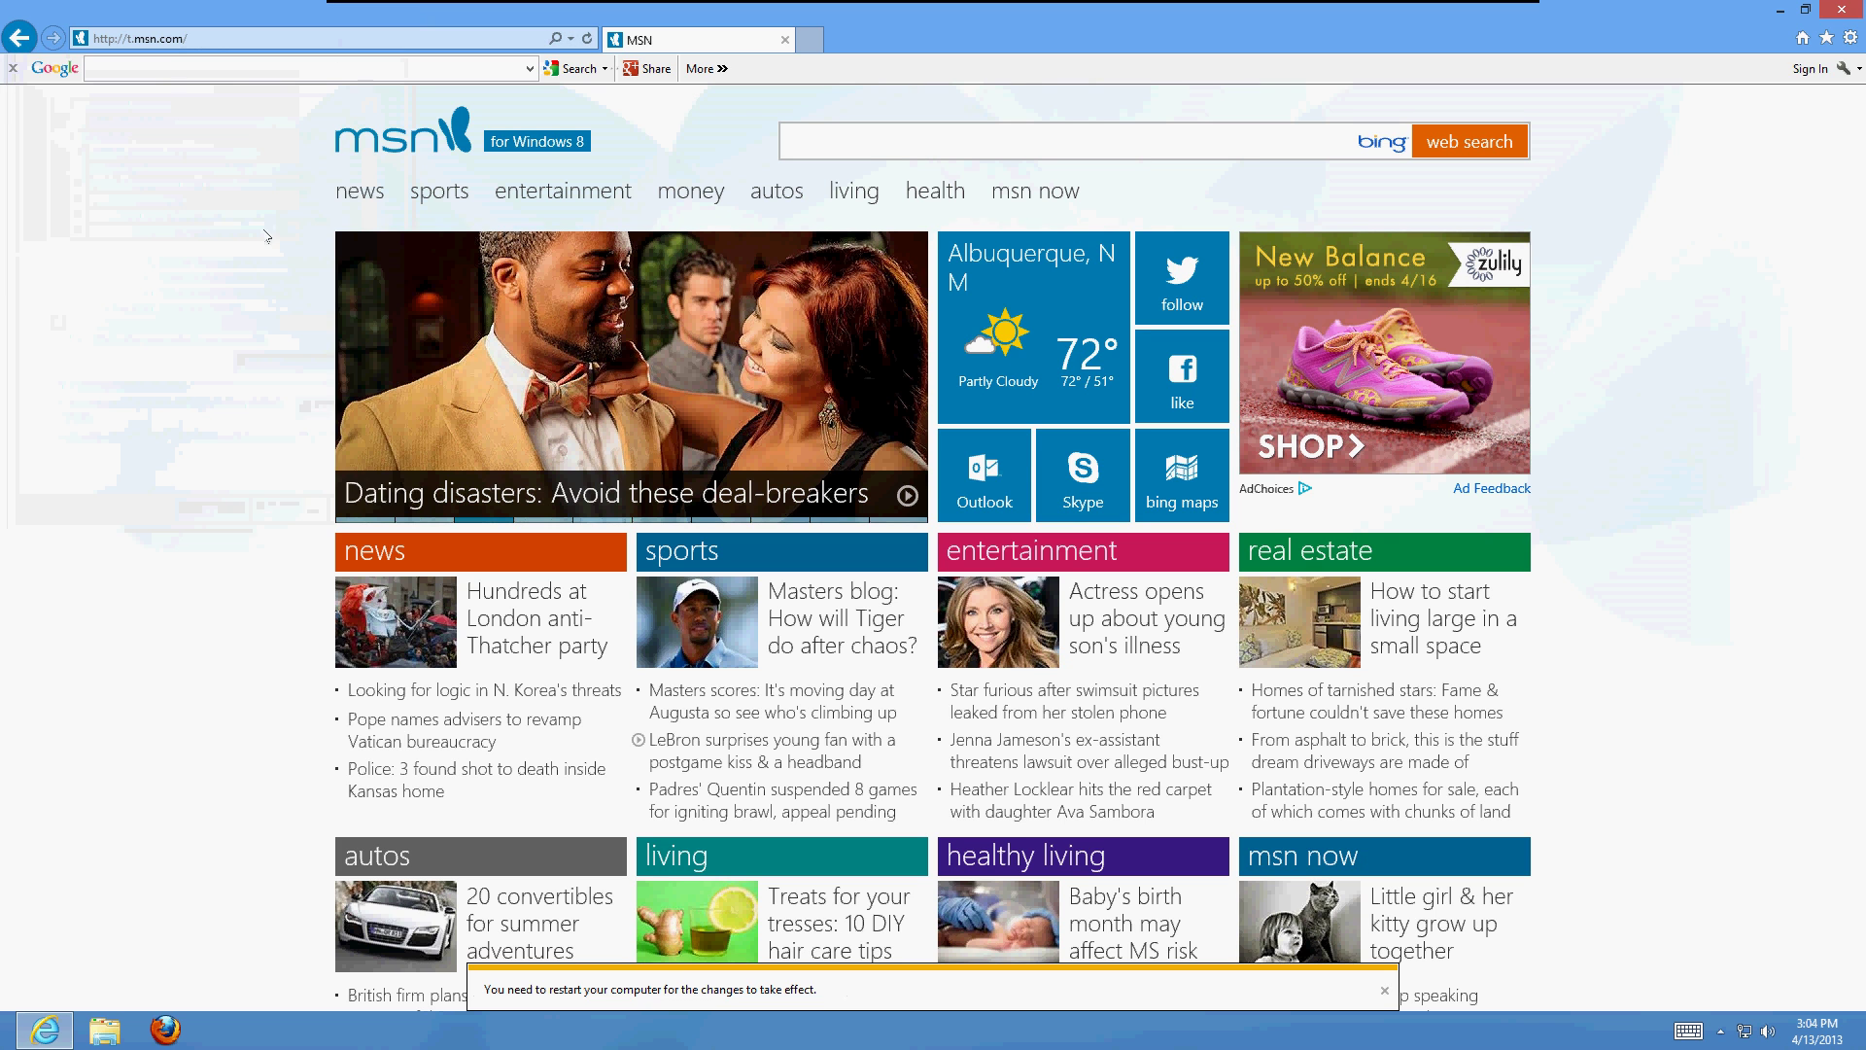
- Restart Internet Explorer and accept the recommended security and compatibility settings
left_click(1844, 12)
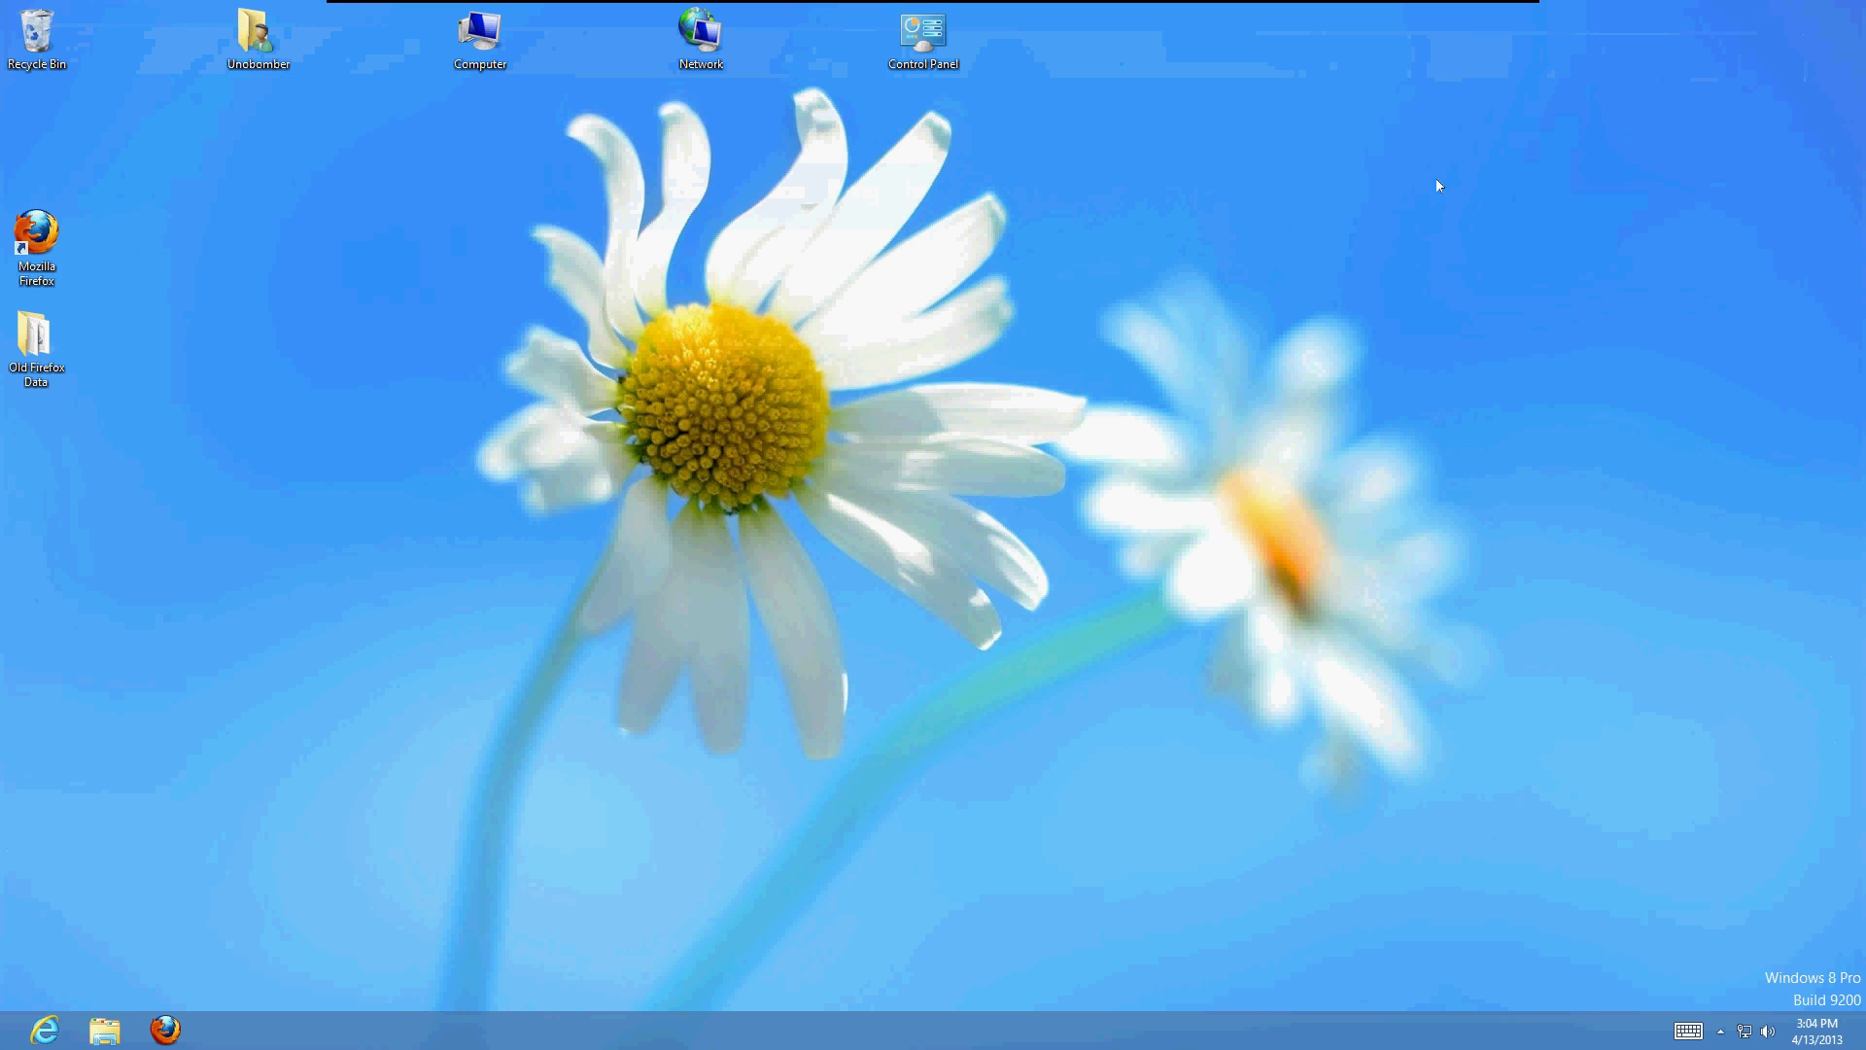
left_click(44, 1030)
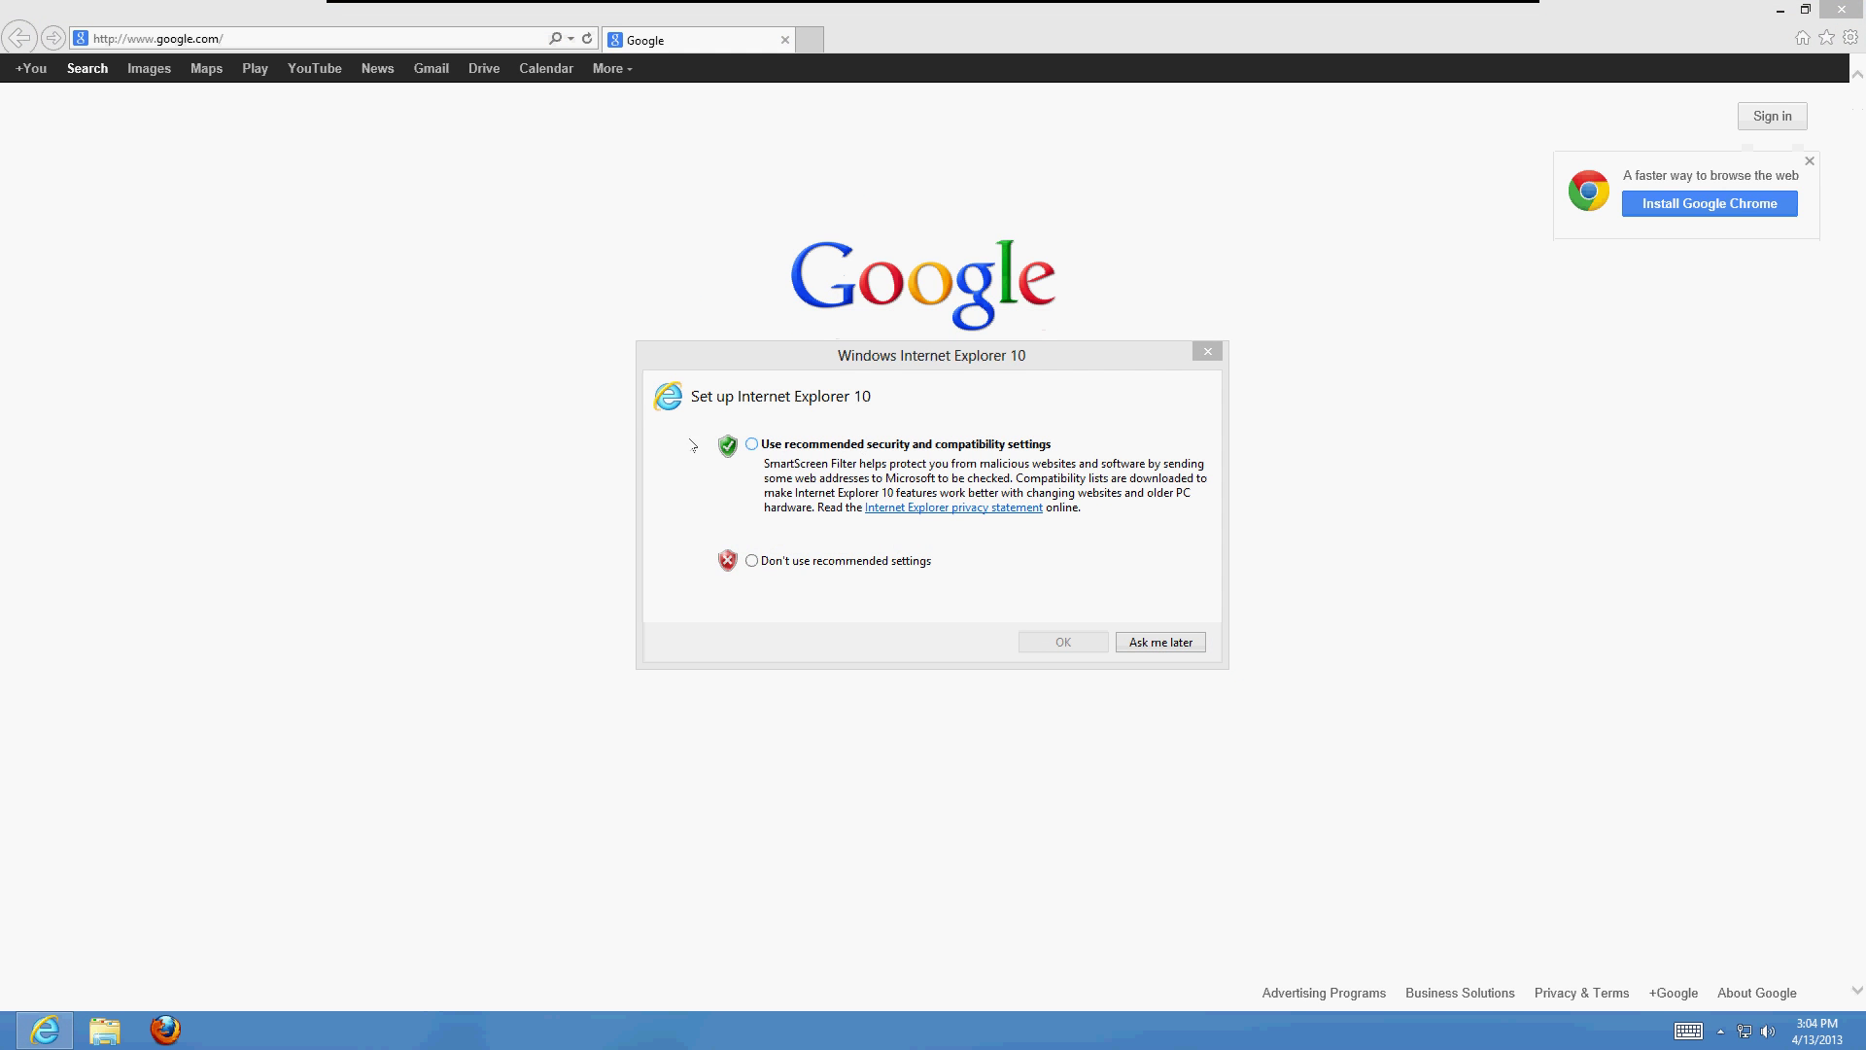
left_click(782, 449)
left_click(1054, 645)
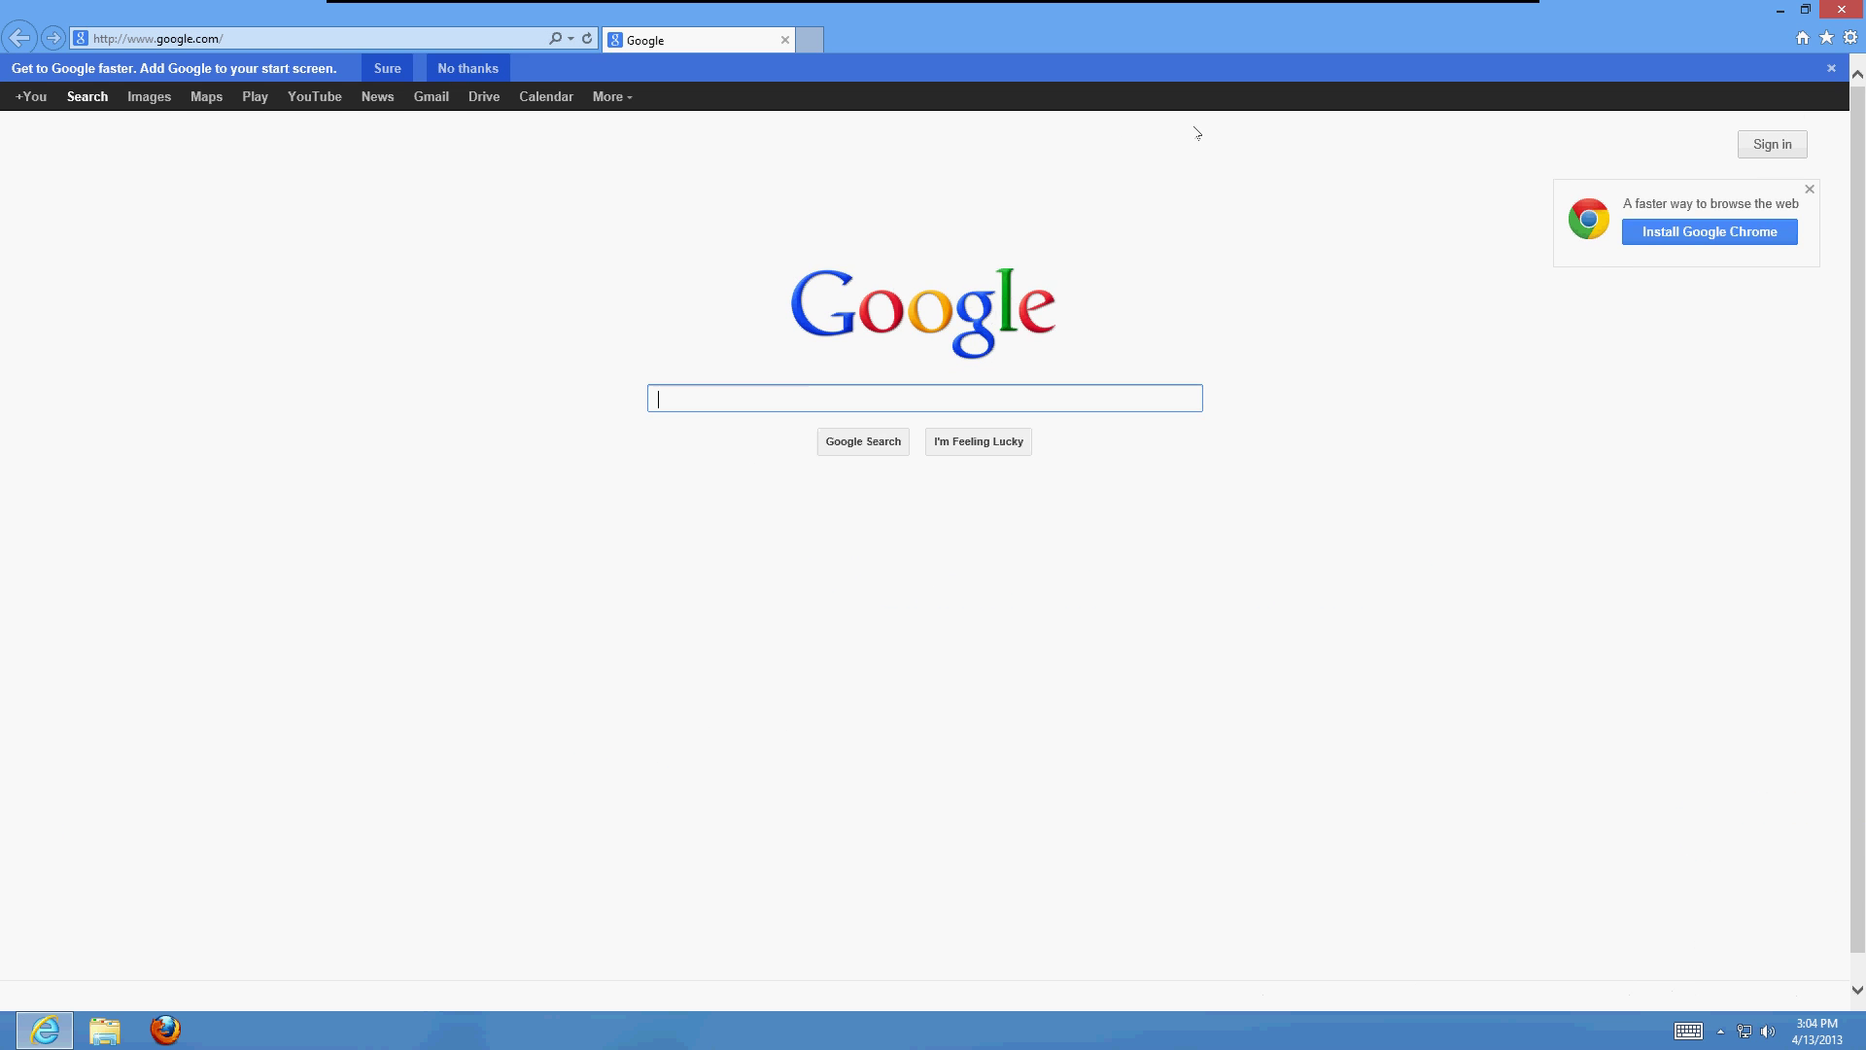
left_click(1843, 40)
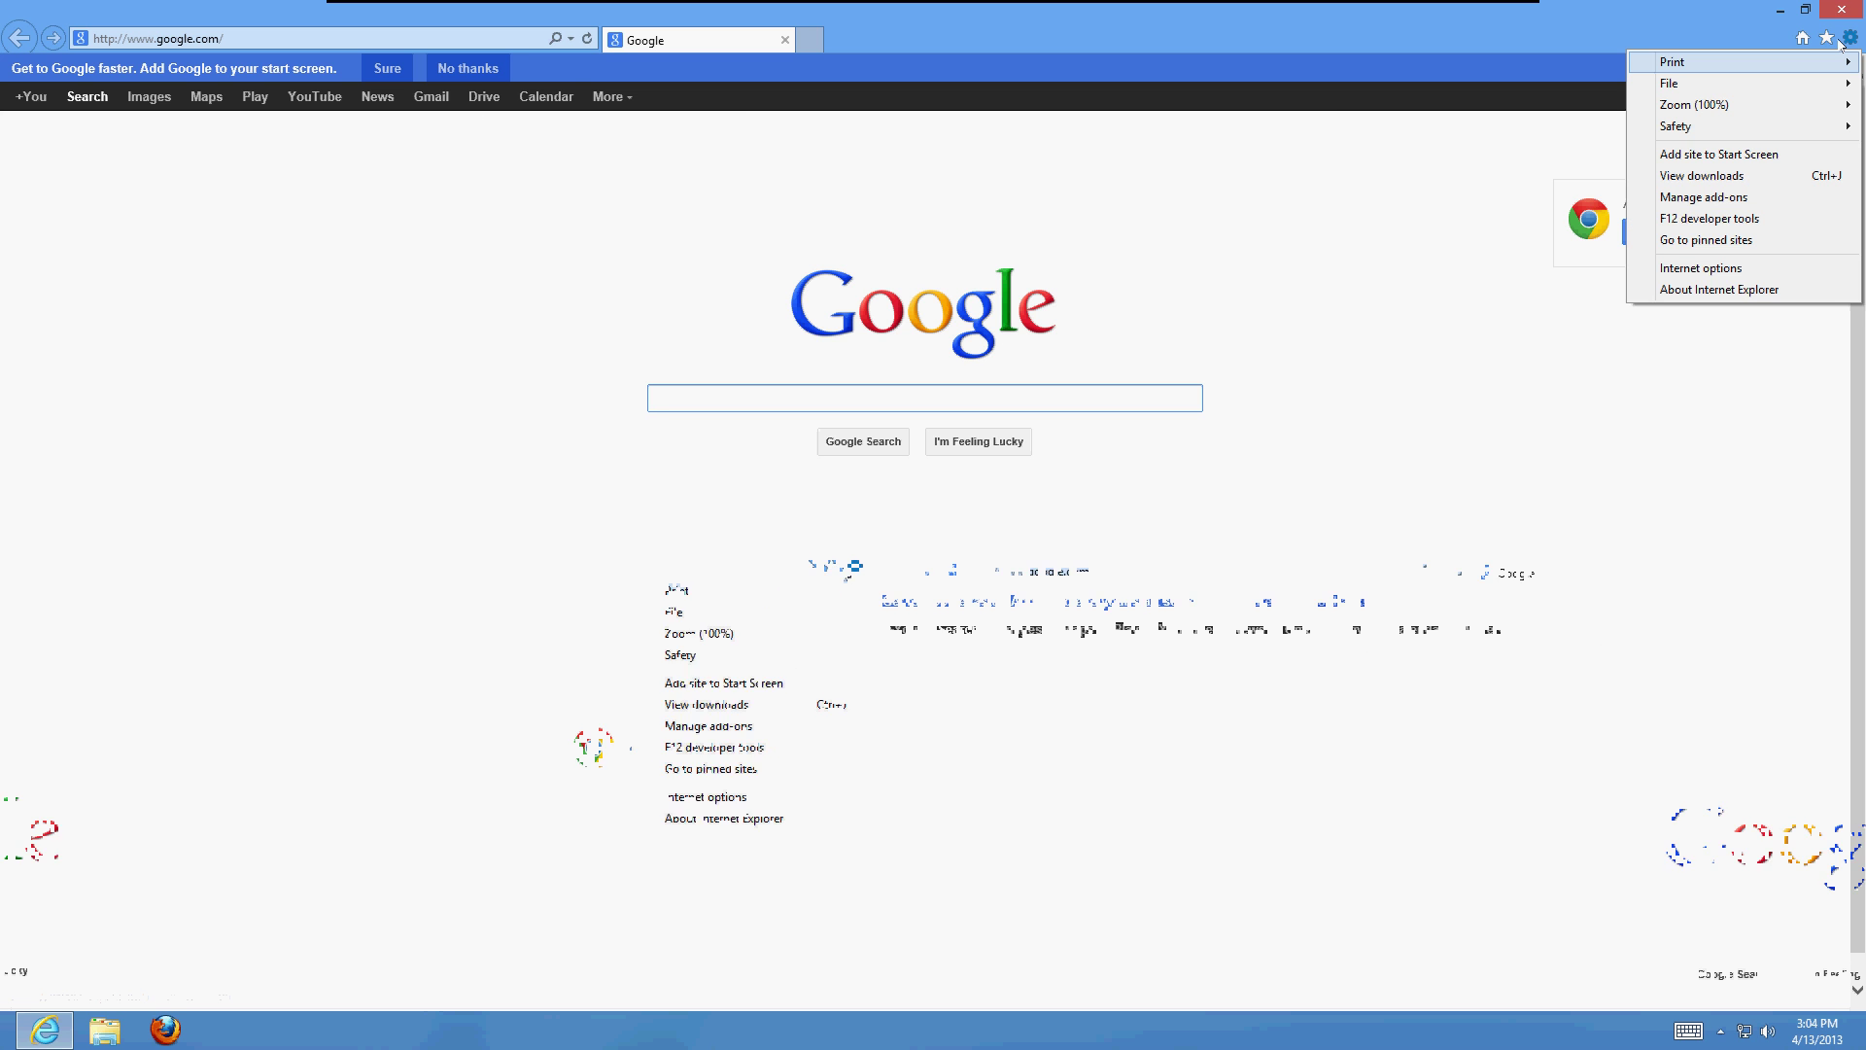
- Review toolbars and search providers in Manage add-ons, confirming Google is the default ahead of Bing
left_click(1747, 268)
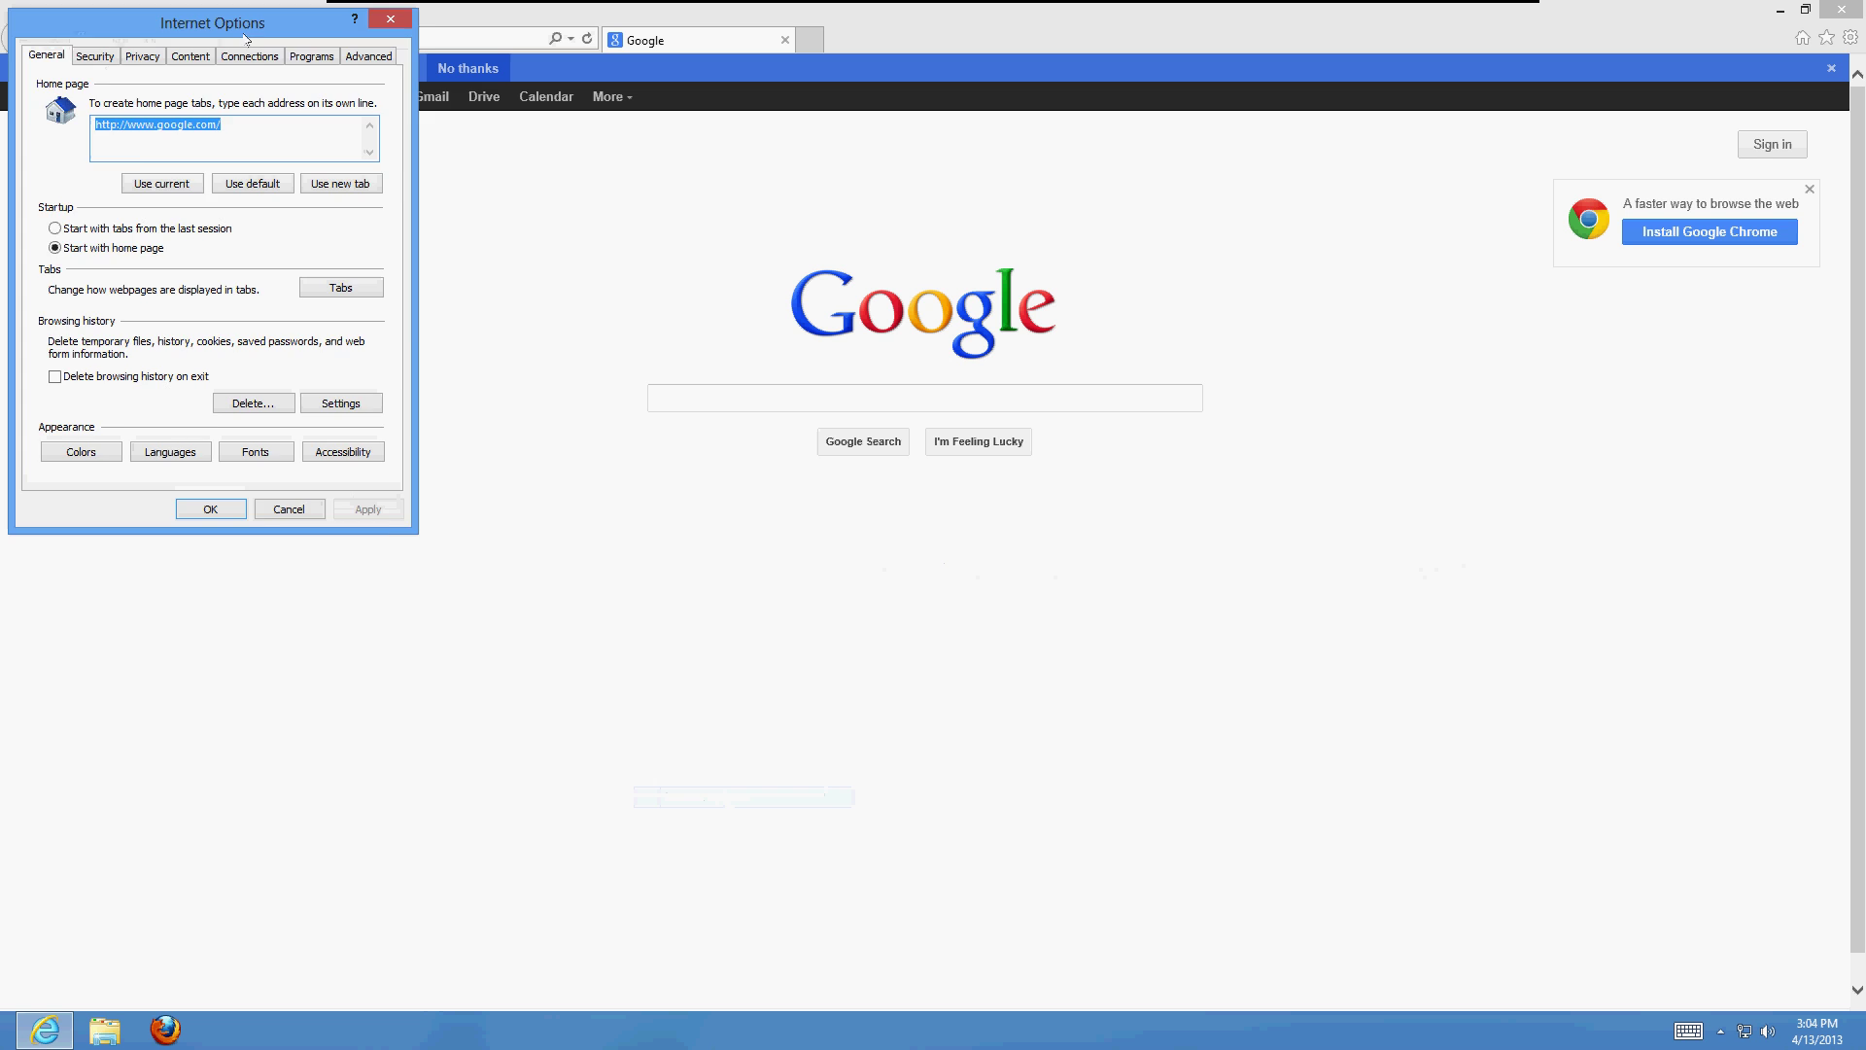
left_click_drag(246, 36, 315, 103)
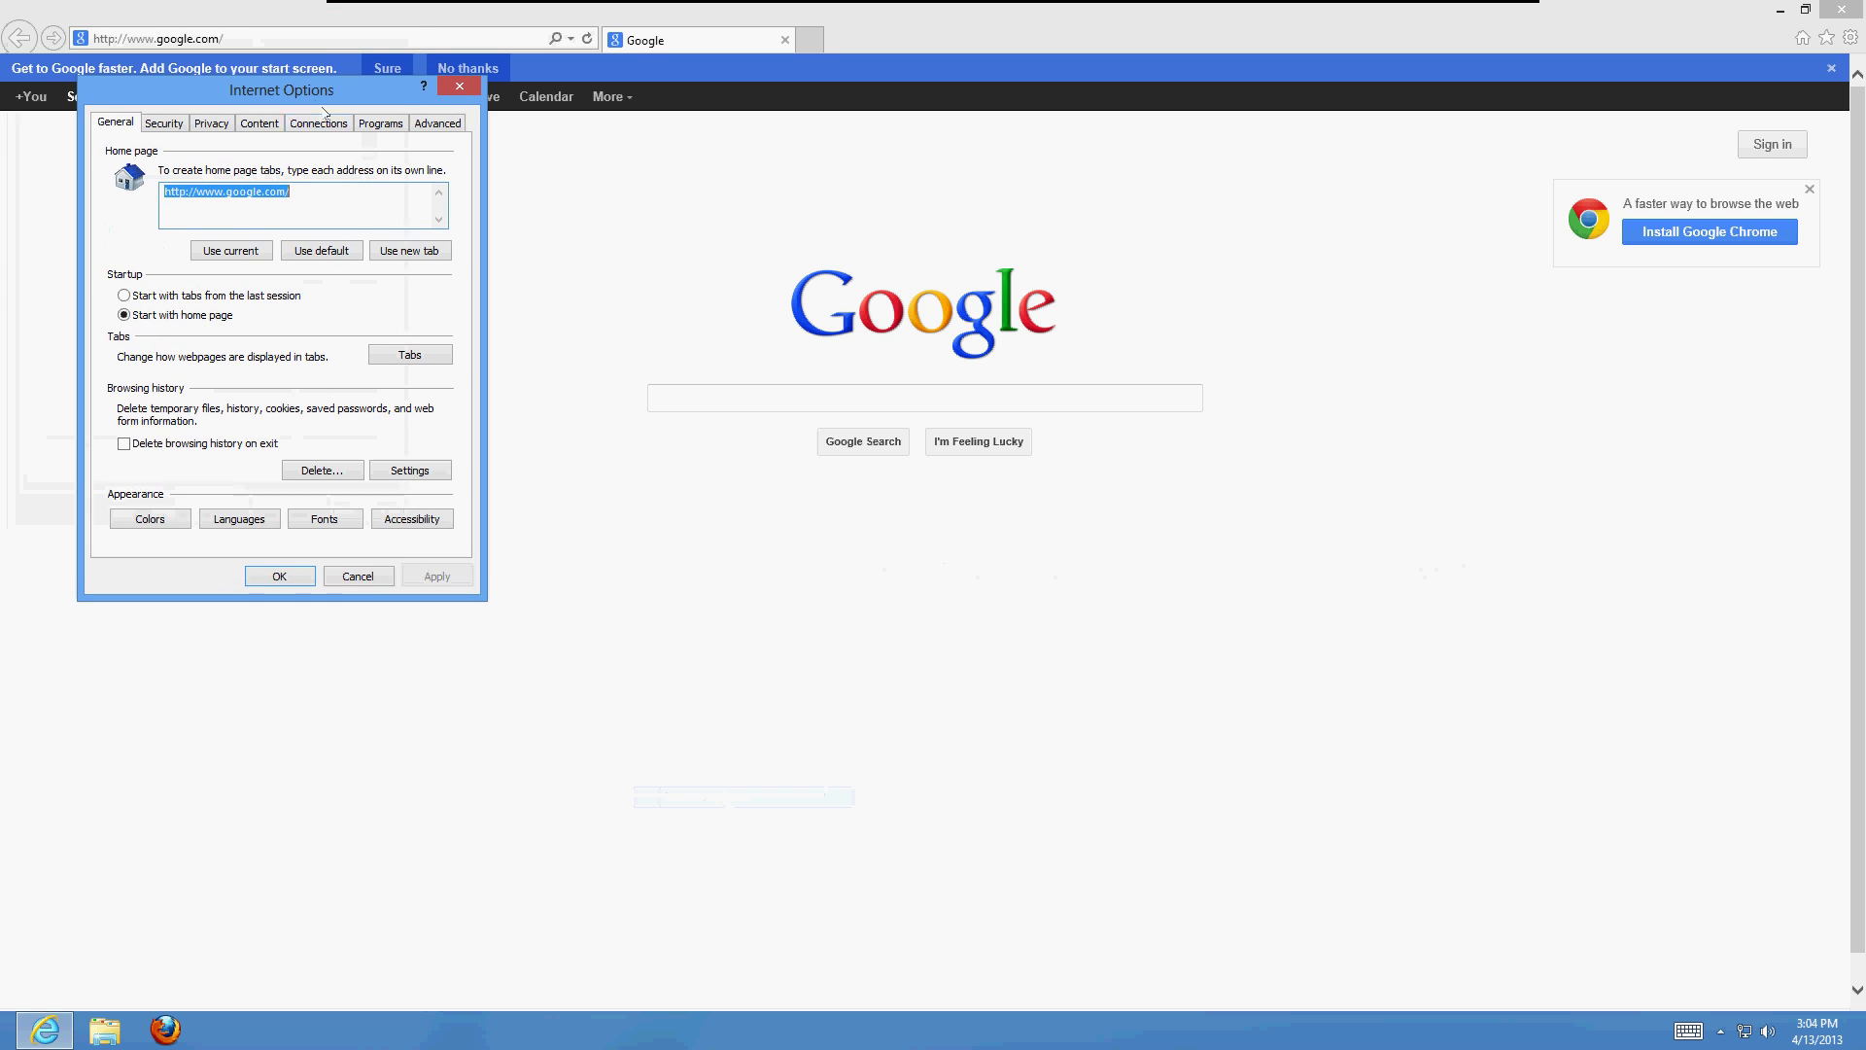
left_click(380, 123)
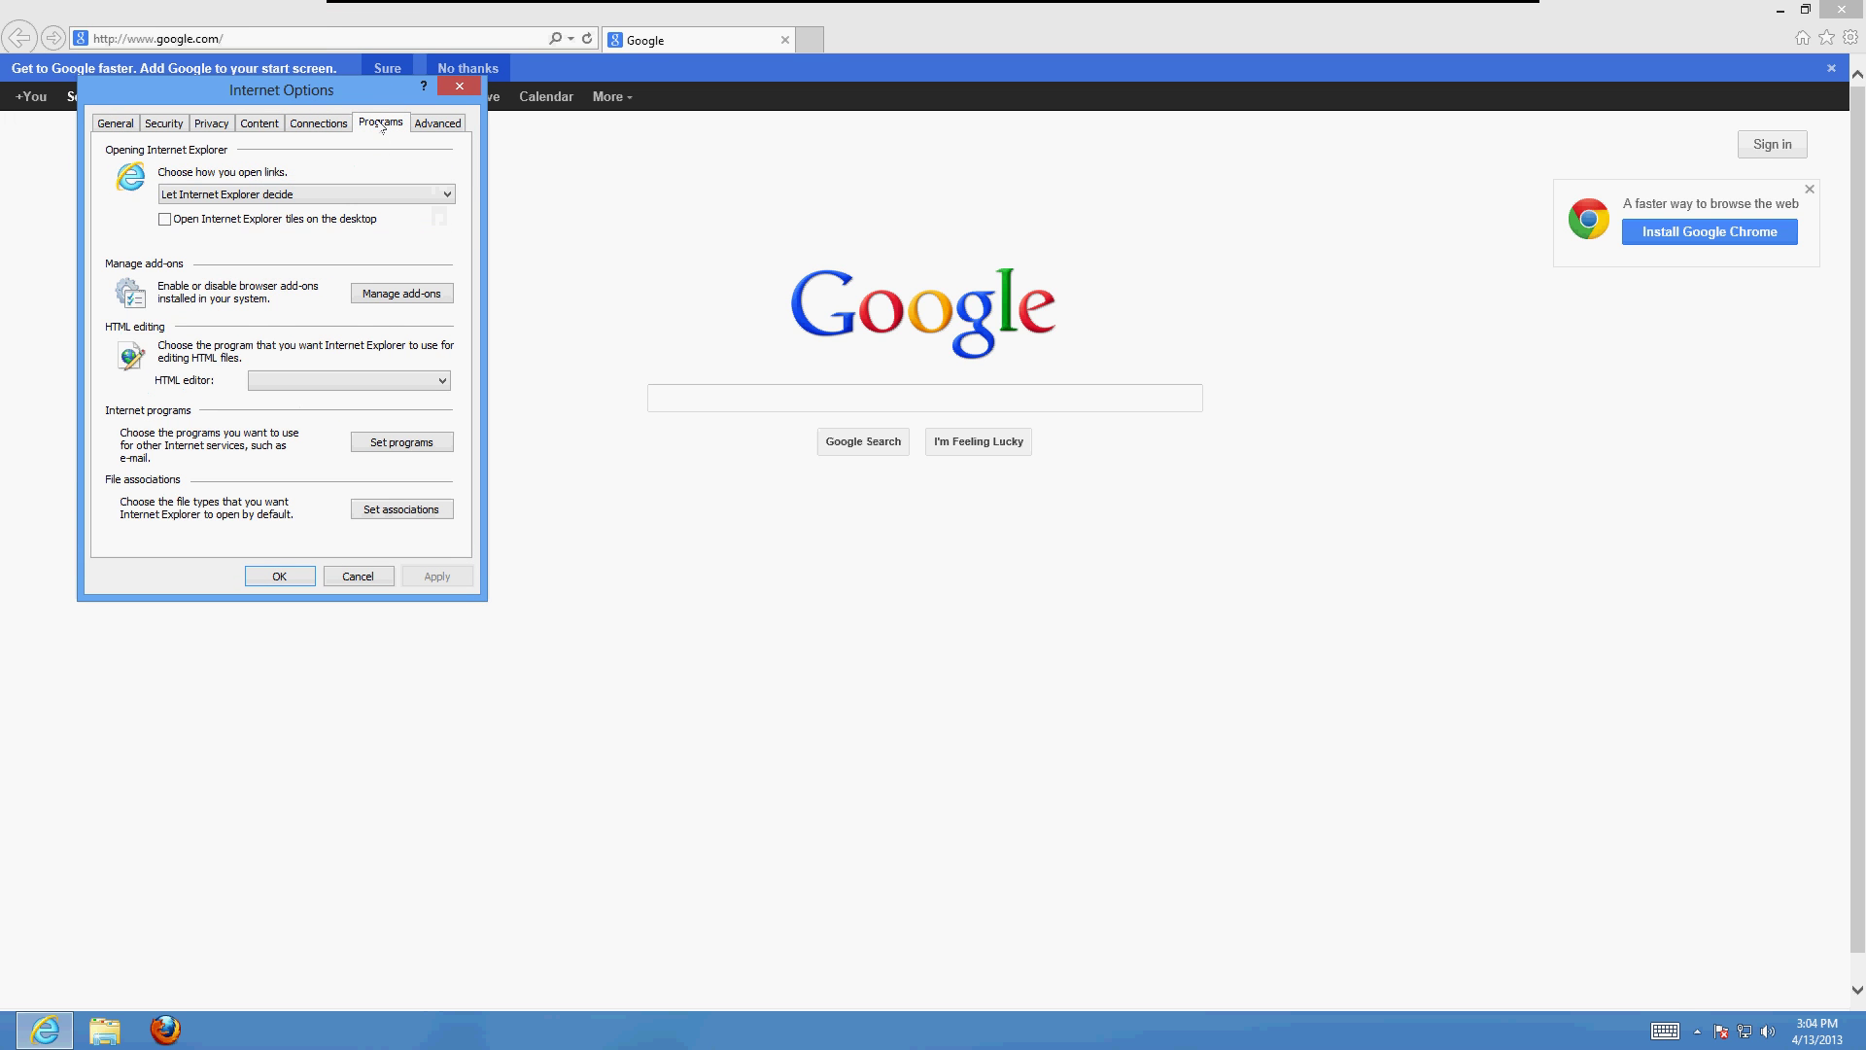
left_click(402, 293)
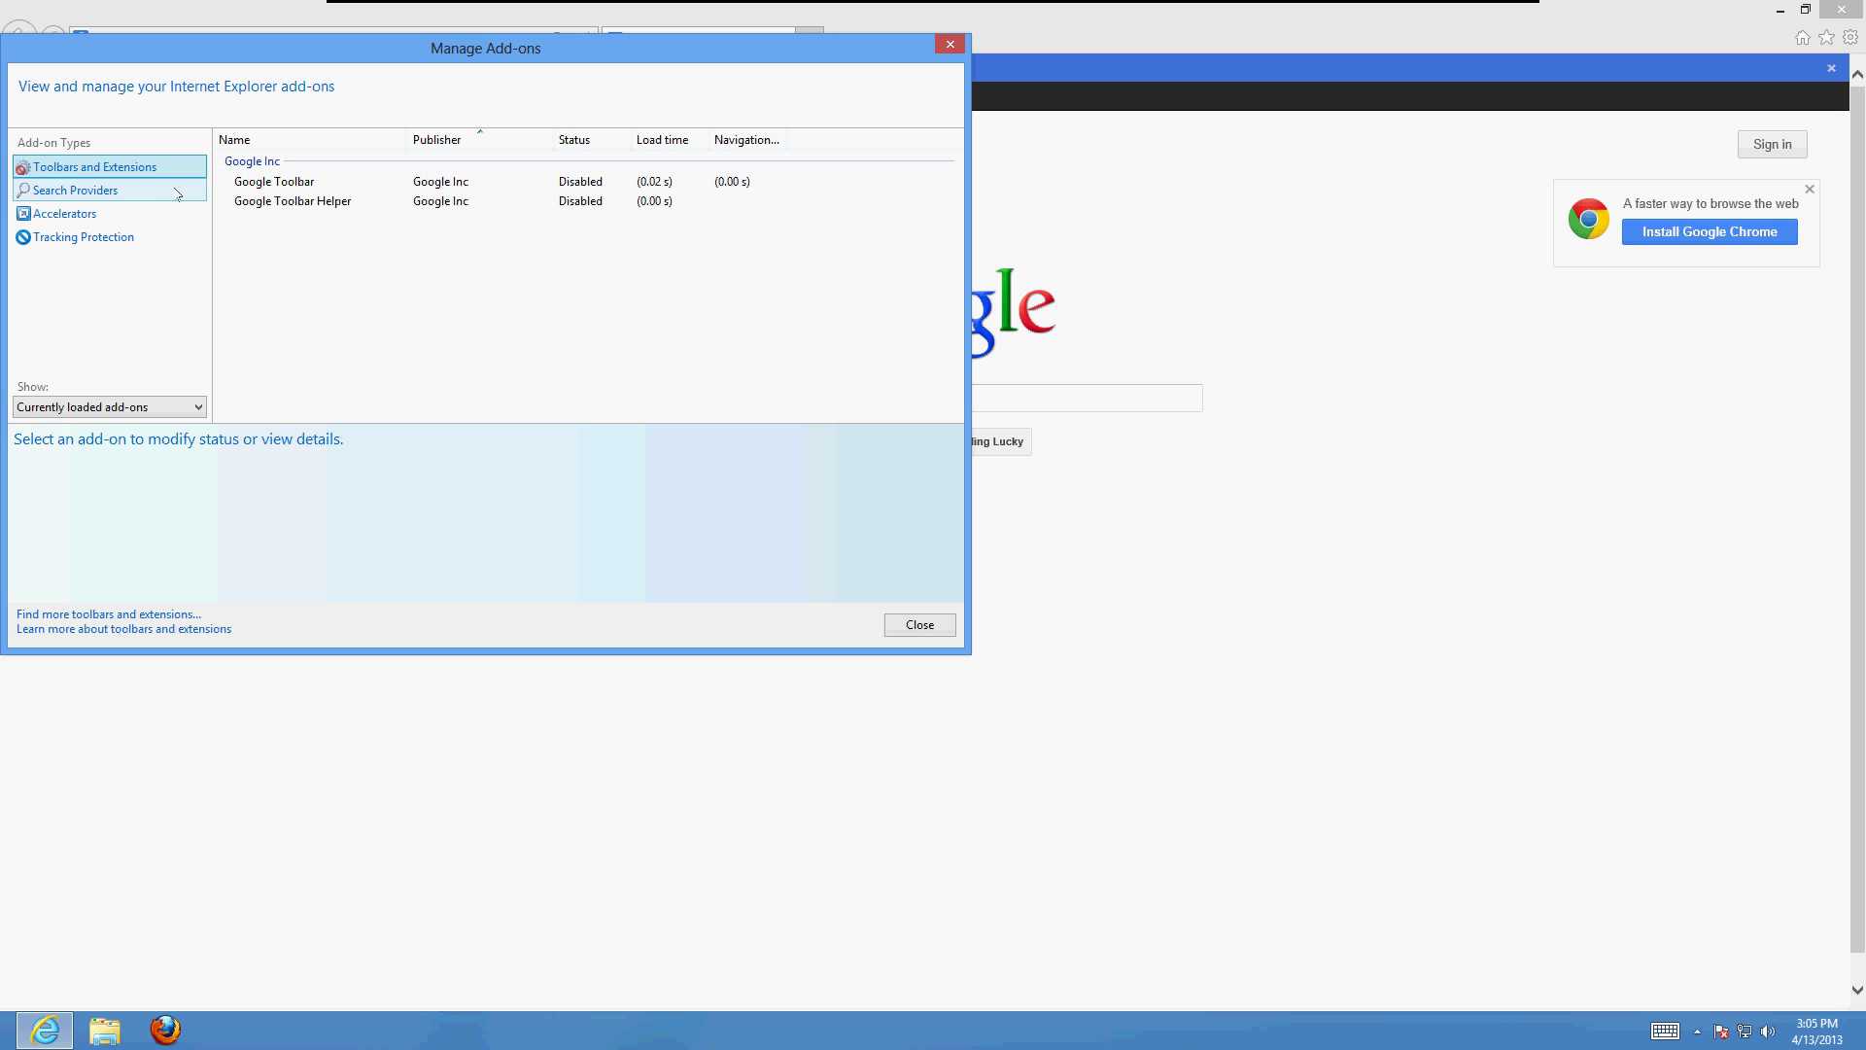
left_click(102, 192)
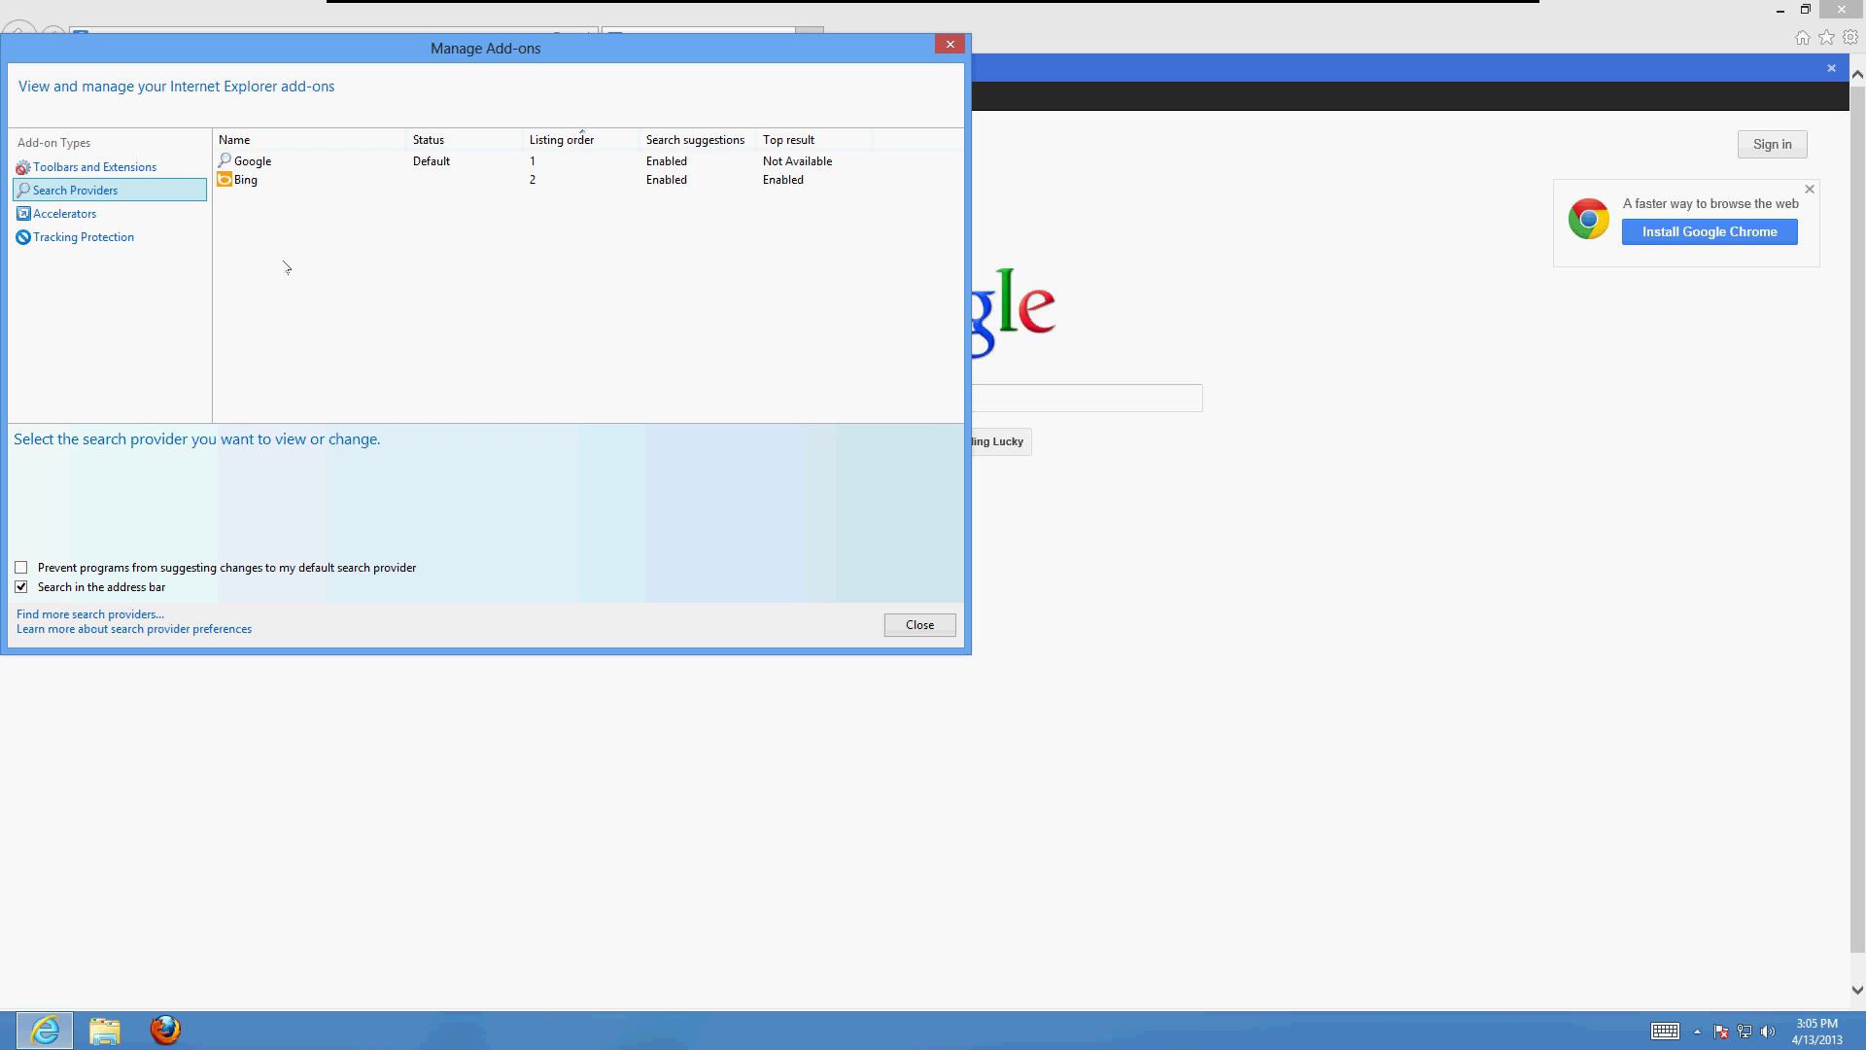
left_click(919, 624)
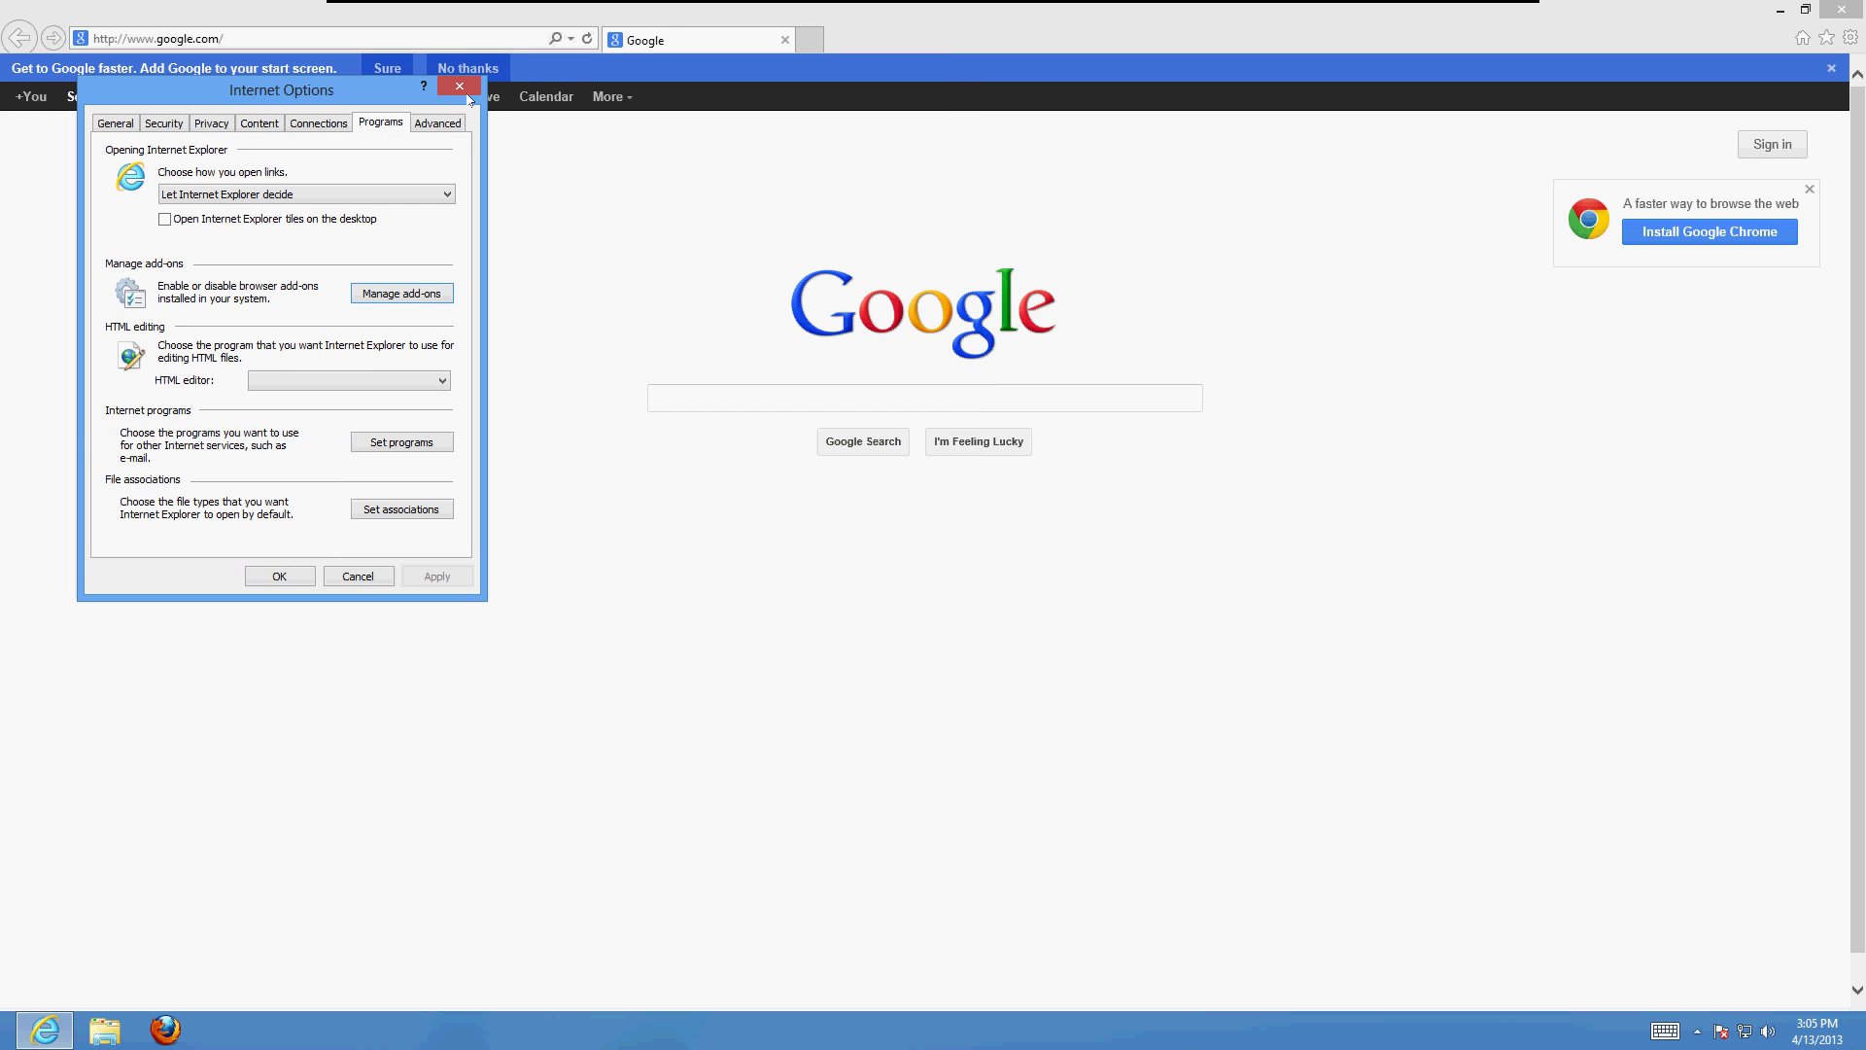
left_click(462, 87)
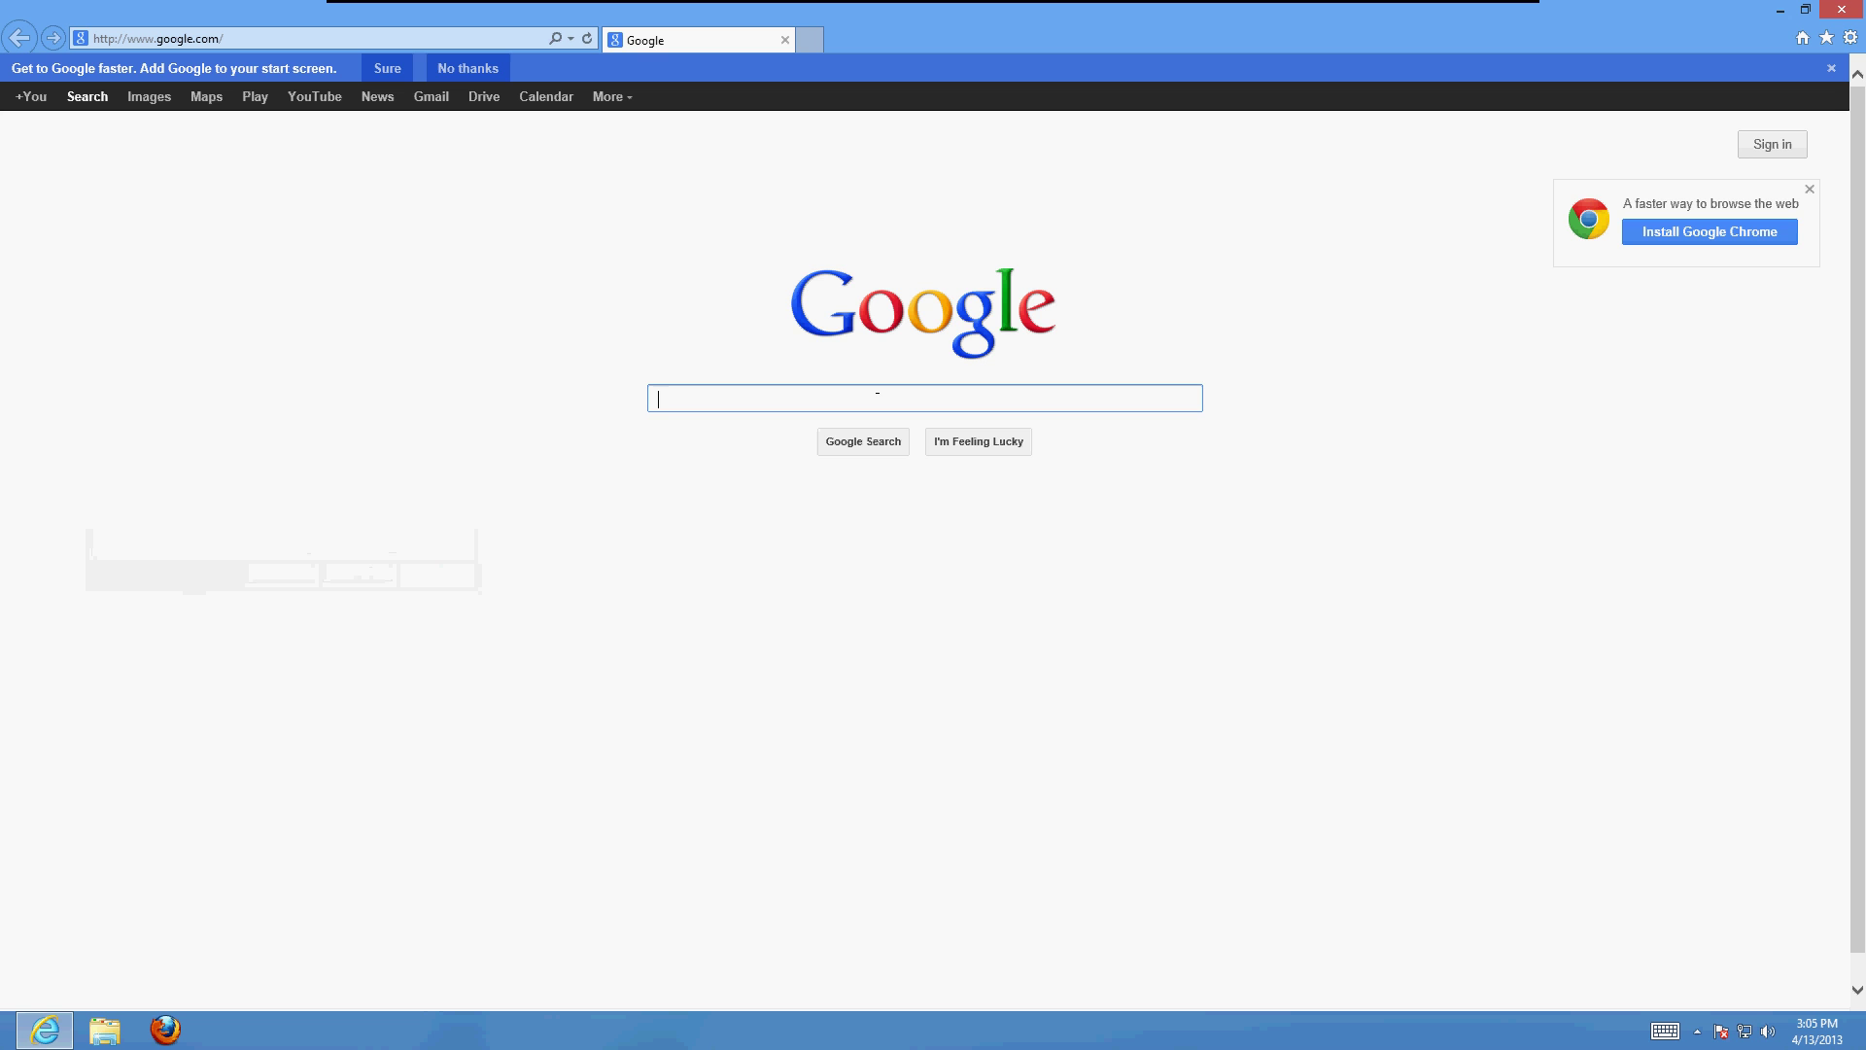
- Search Google for 'ccleaner' and open Piriform's download page offering ccsetup400.exe
type("cc")
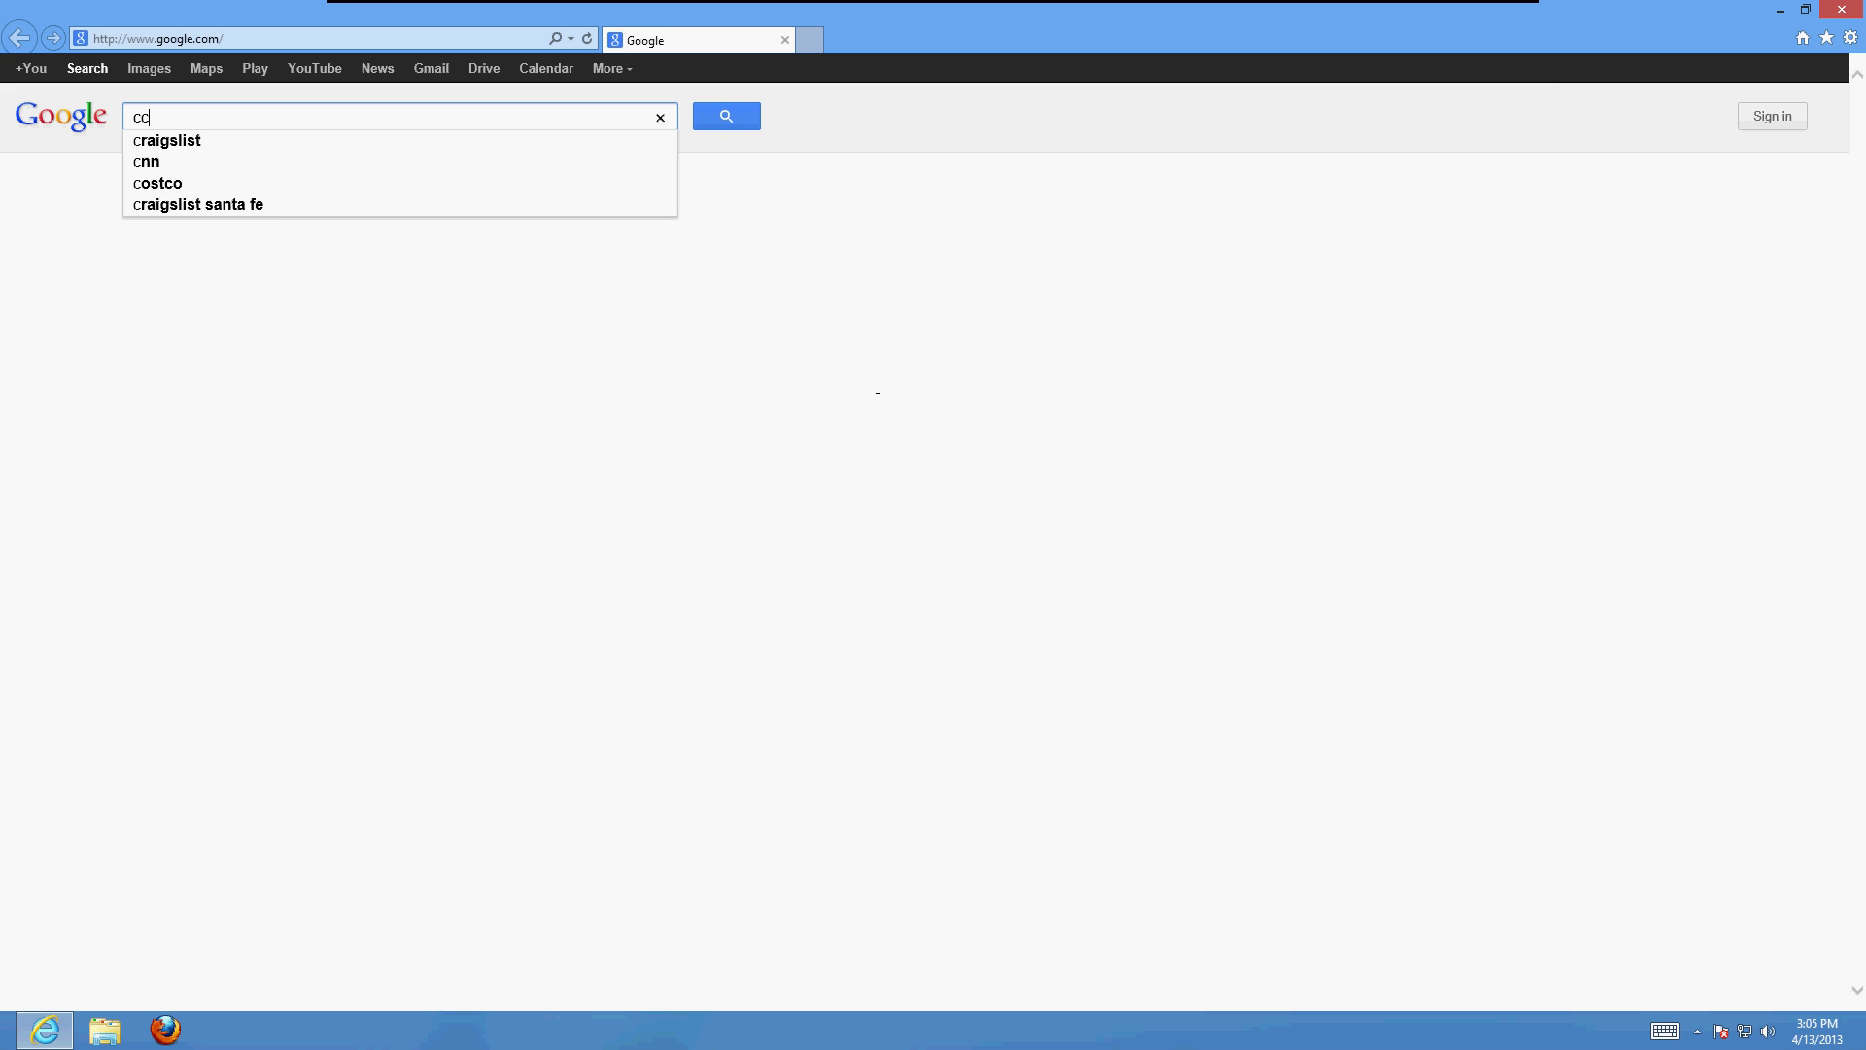
type("leaner")
key("Return")
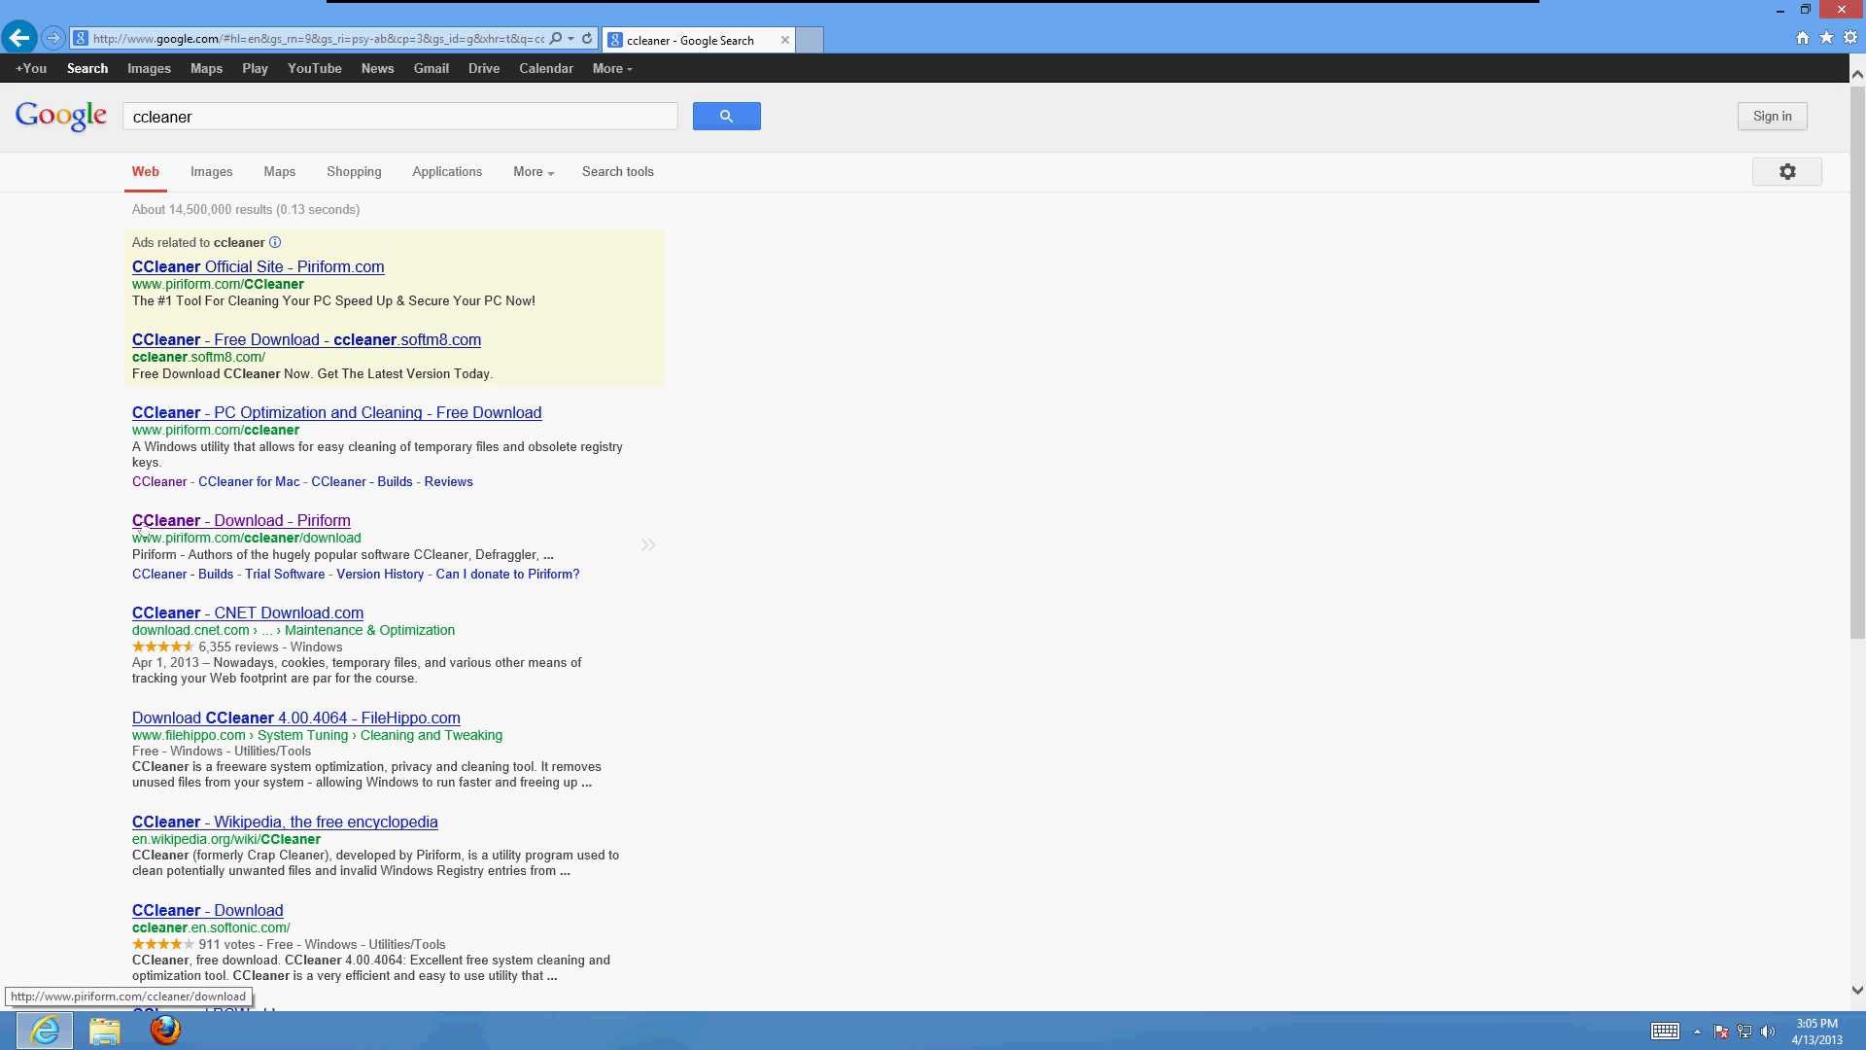
left_click(303, 525)
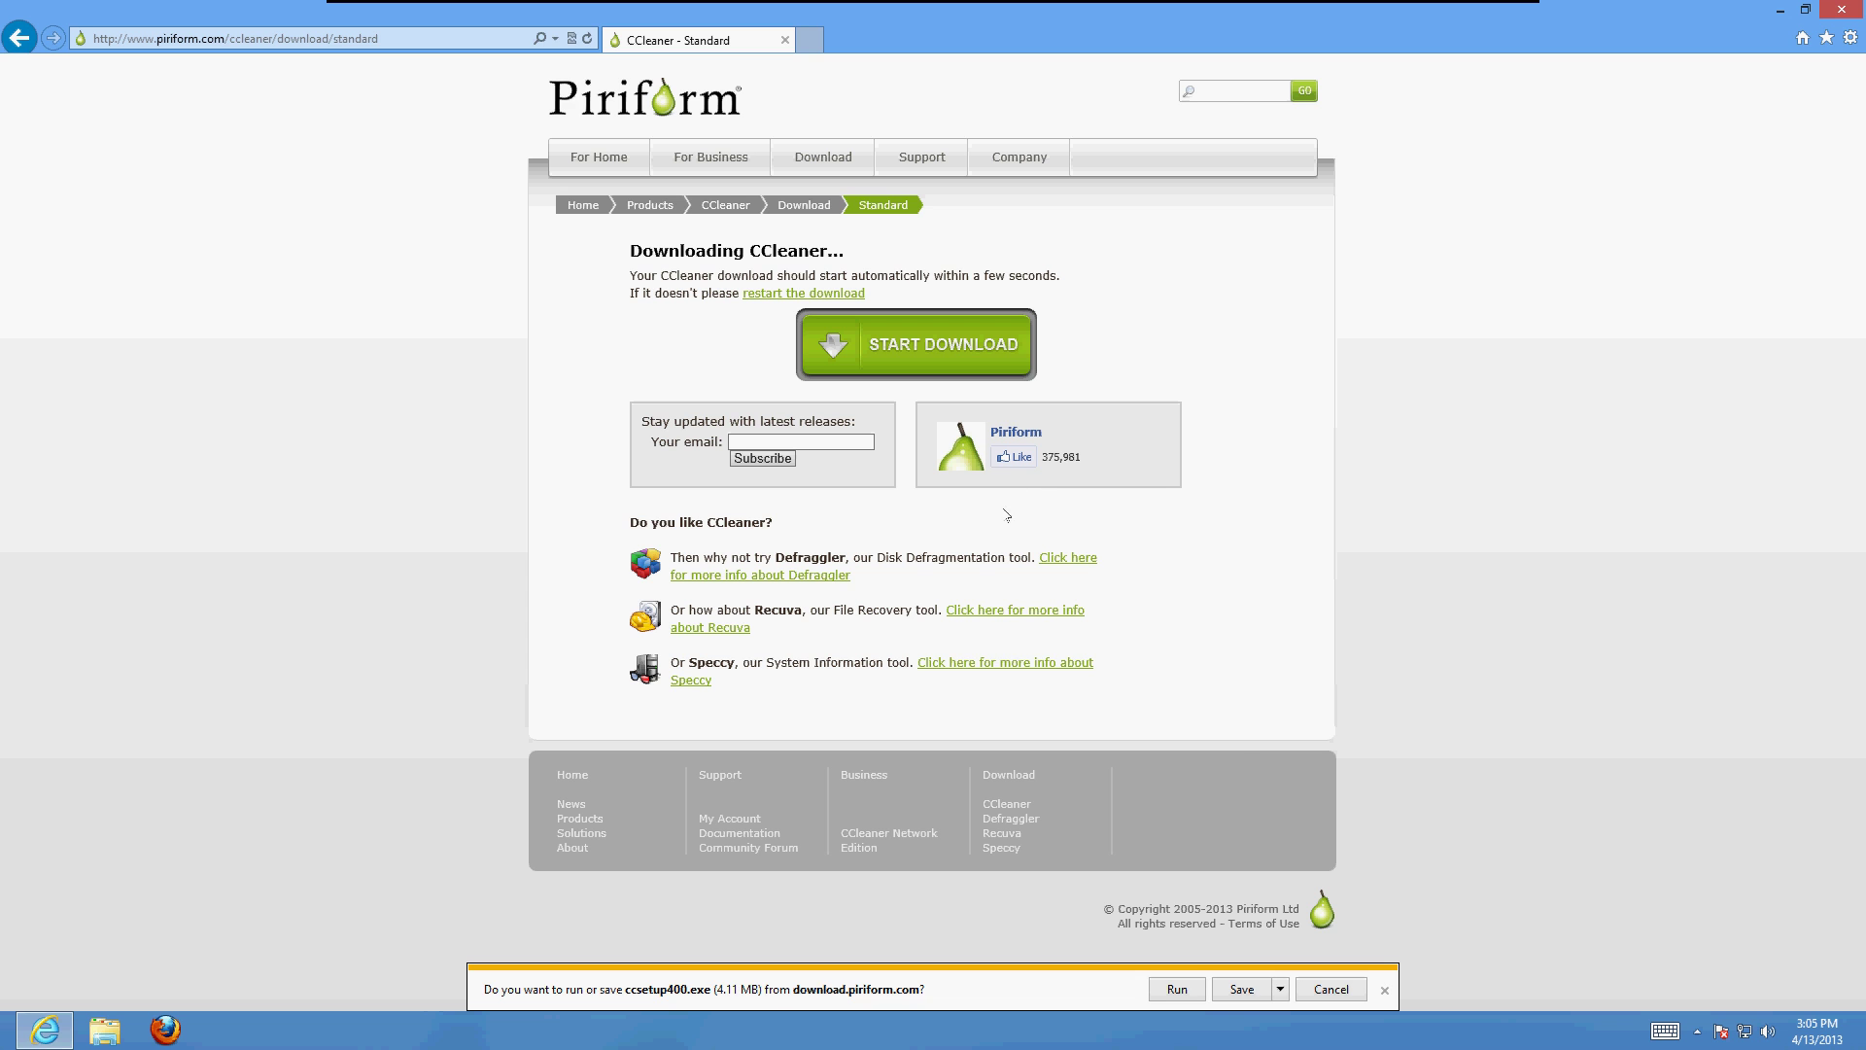
- Run ccsetup400.exe, approve the UAC prompt, and install CCleaner v4.00 set to launch afterward
left_click(1177, 989)
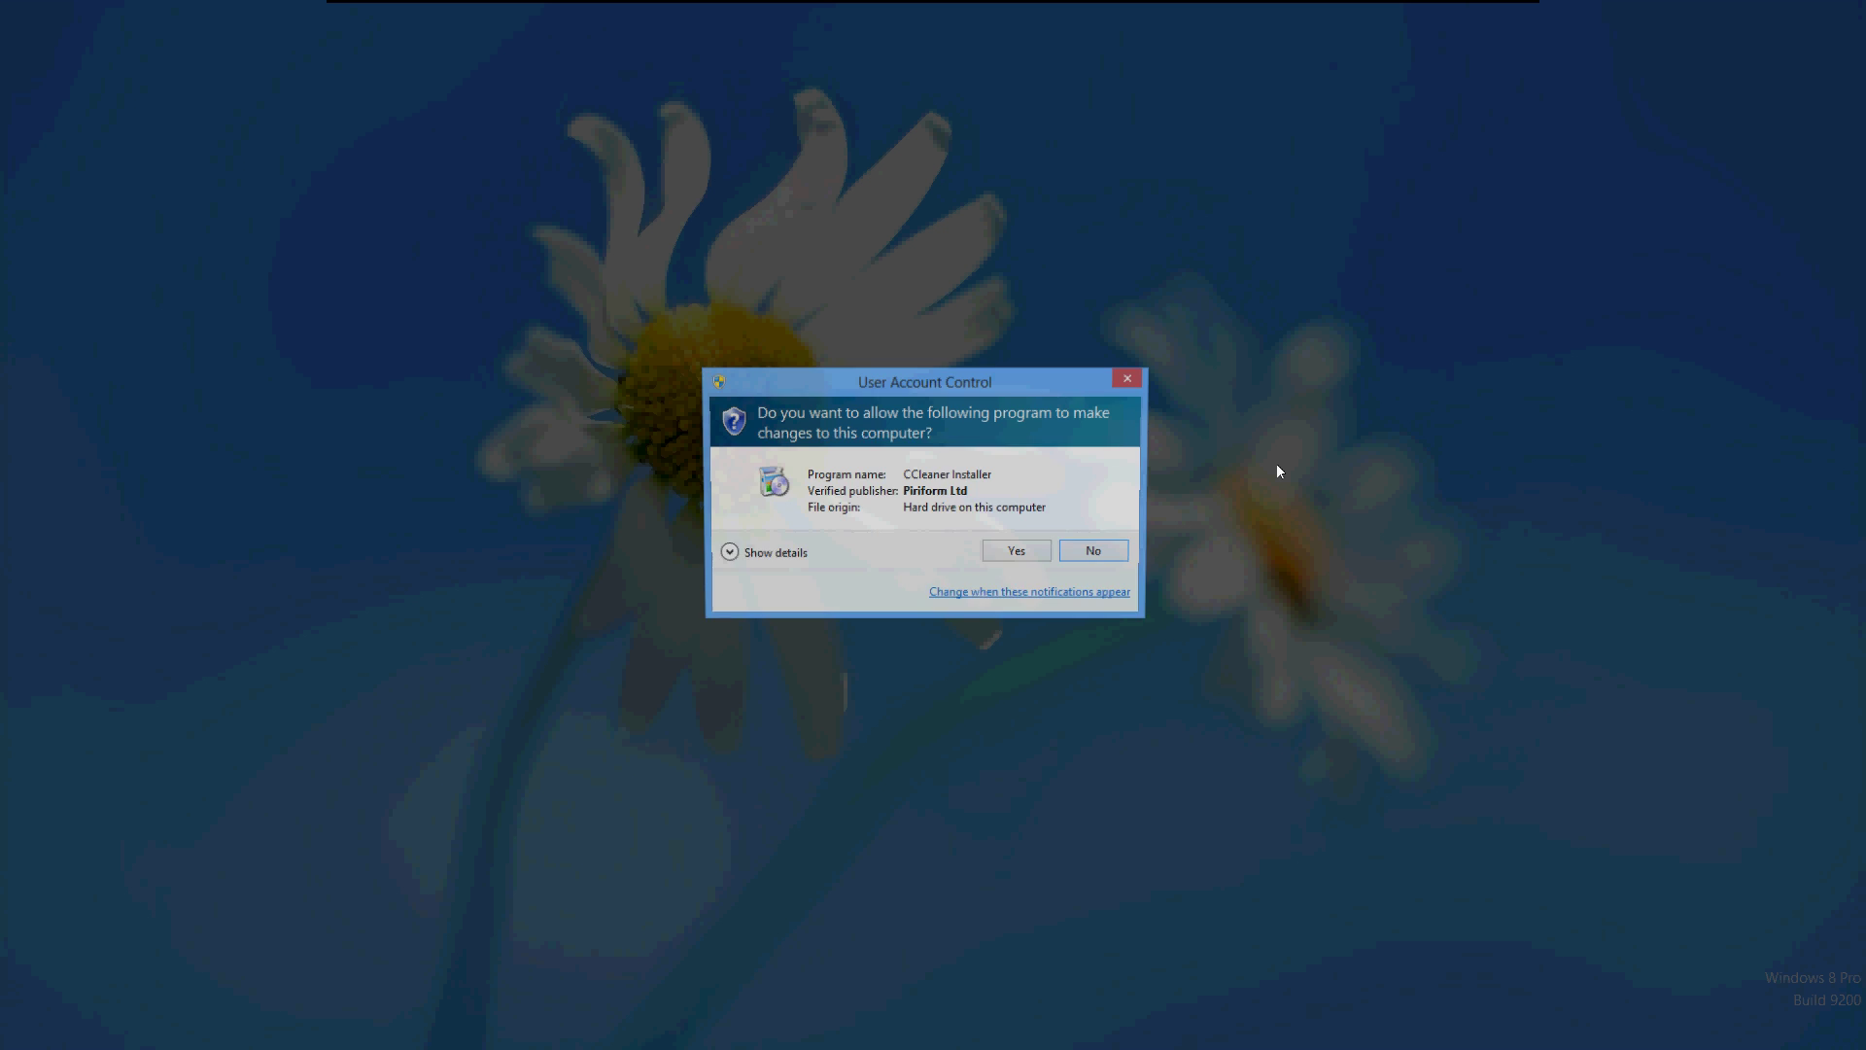
left_click(1021, 552)
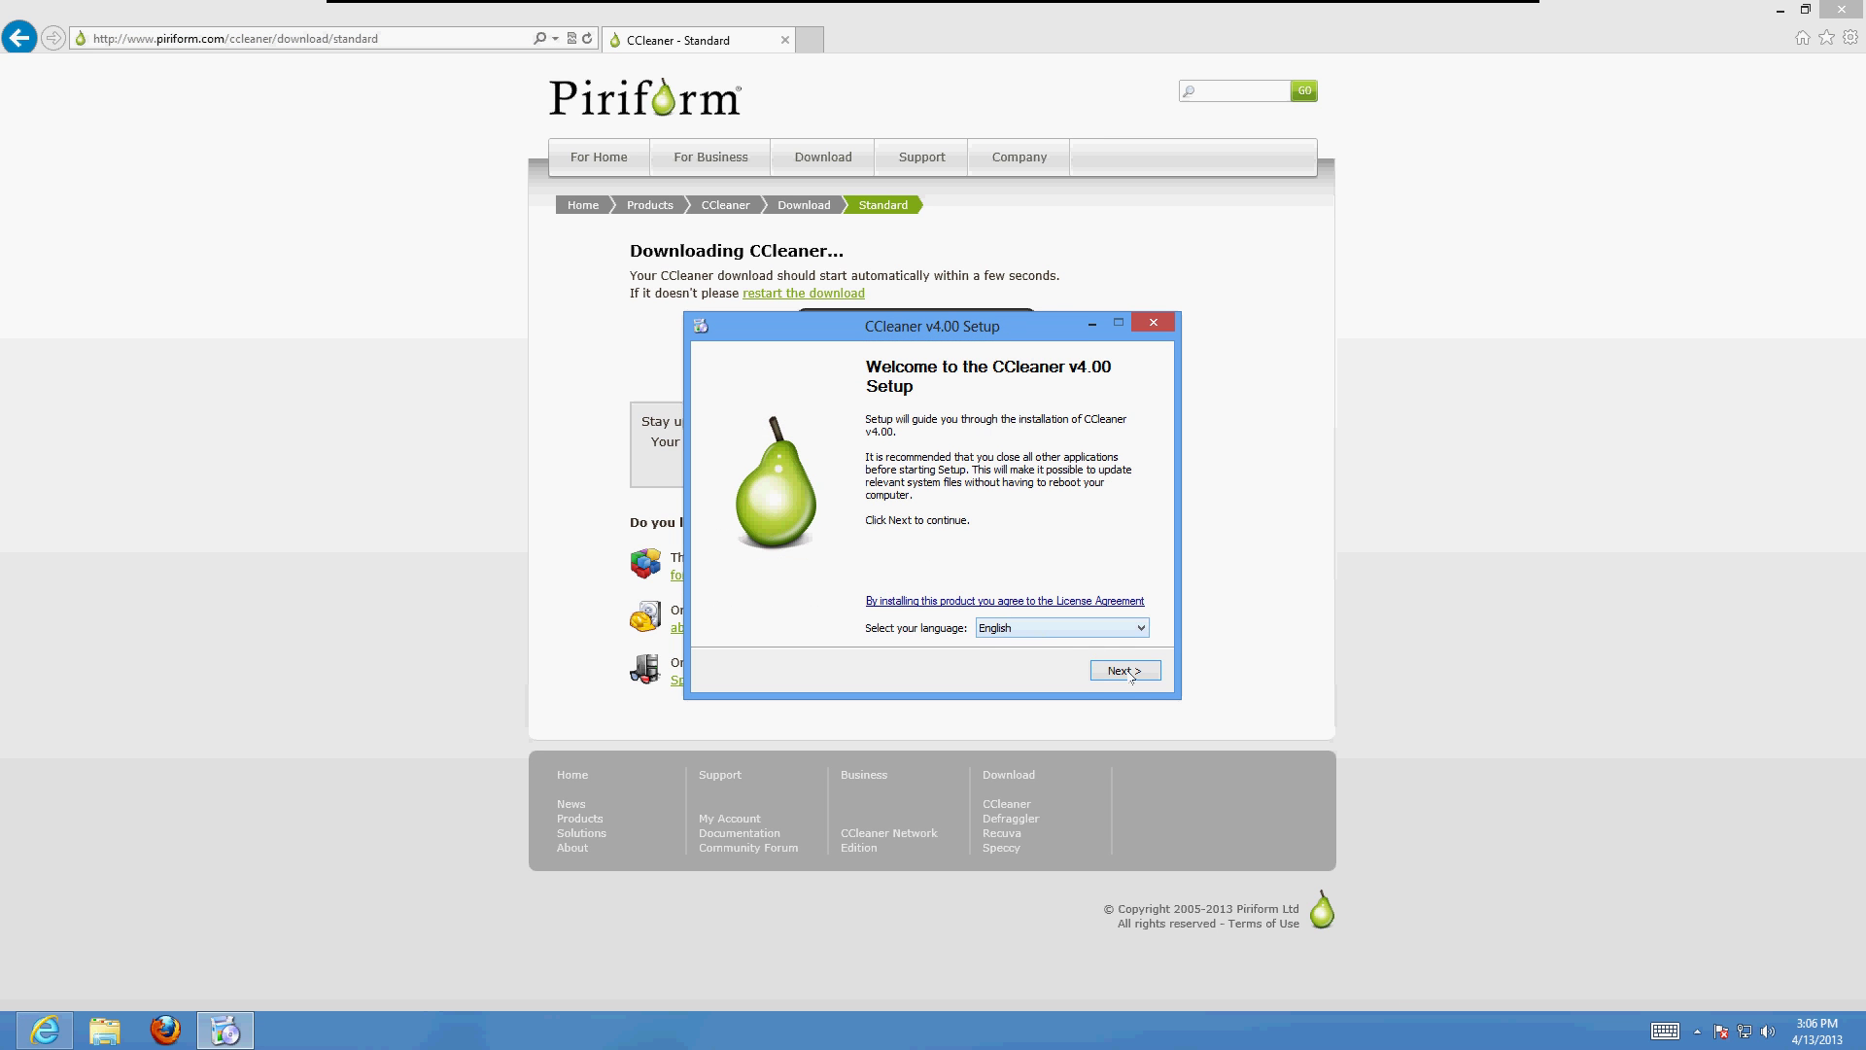
left_click(1131, 673)
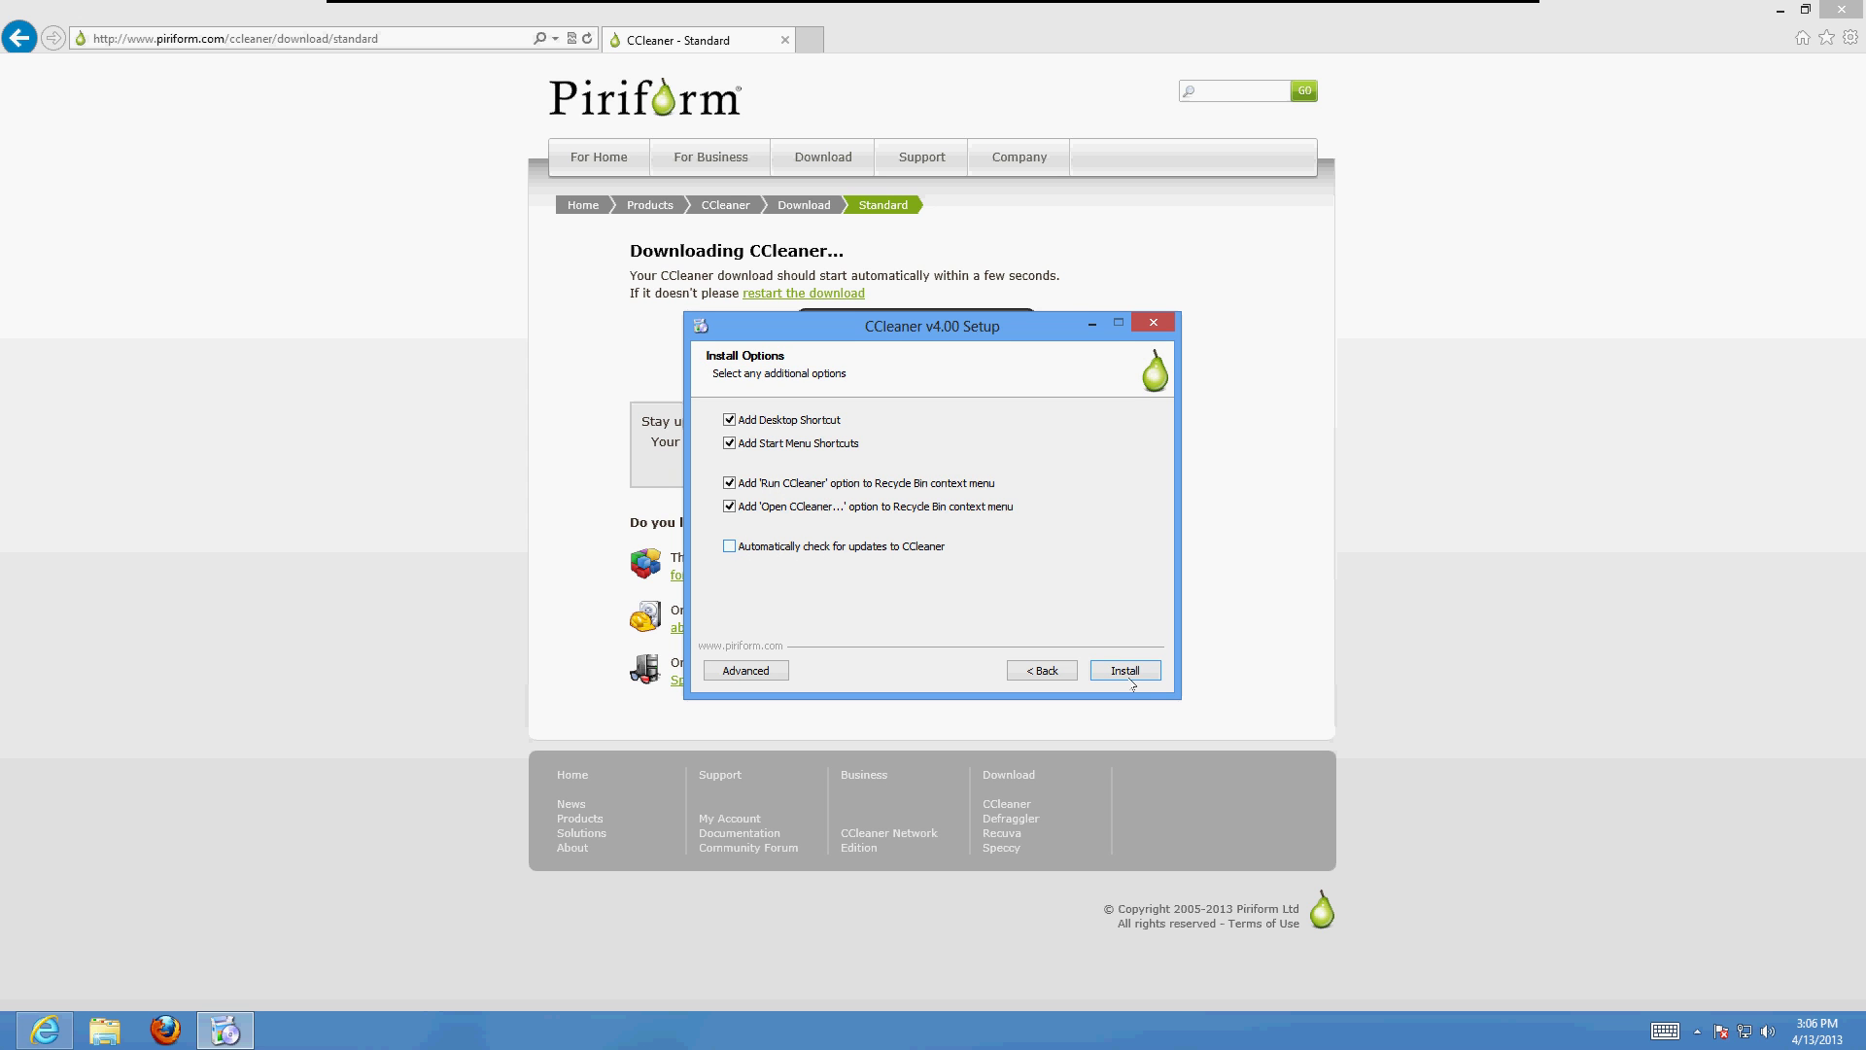
left_click(1127, 672)
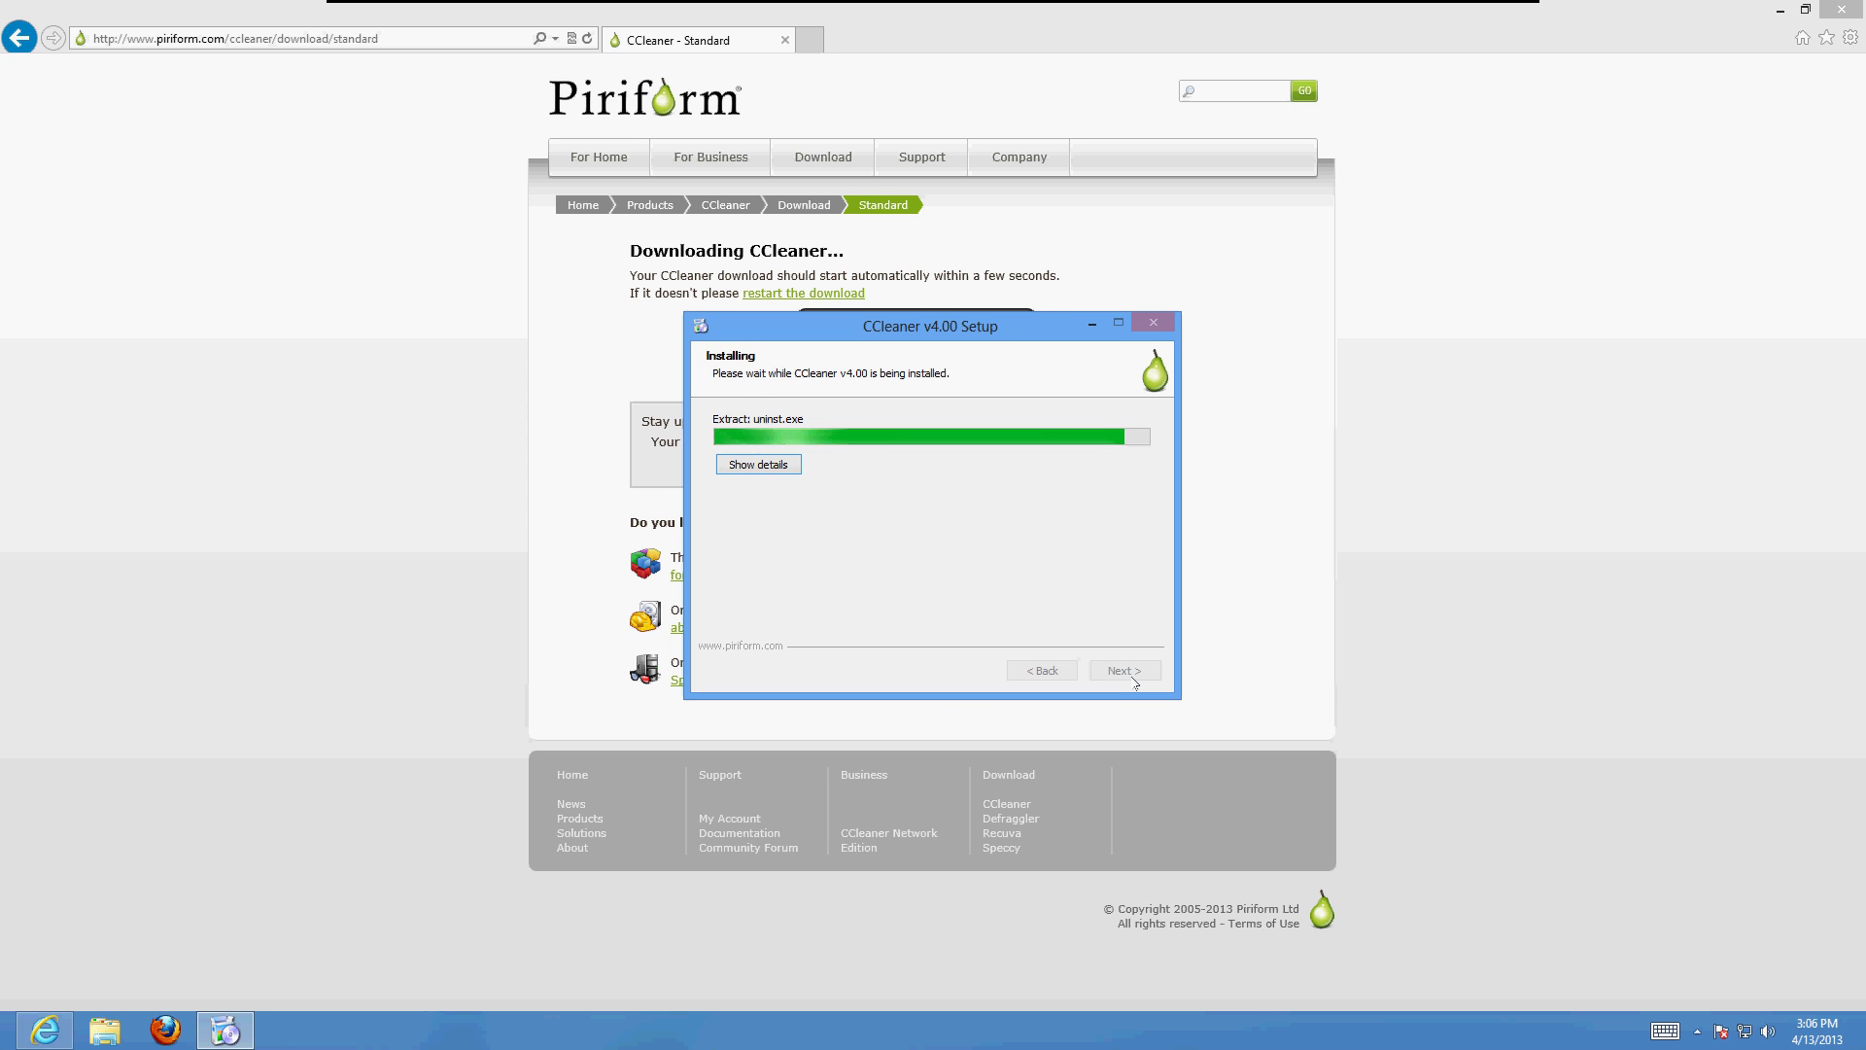
left_click(1136, 677)
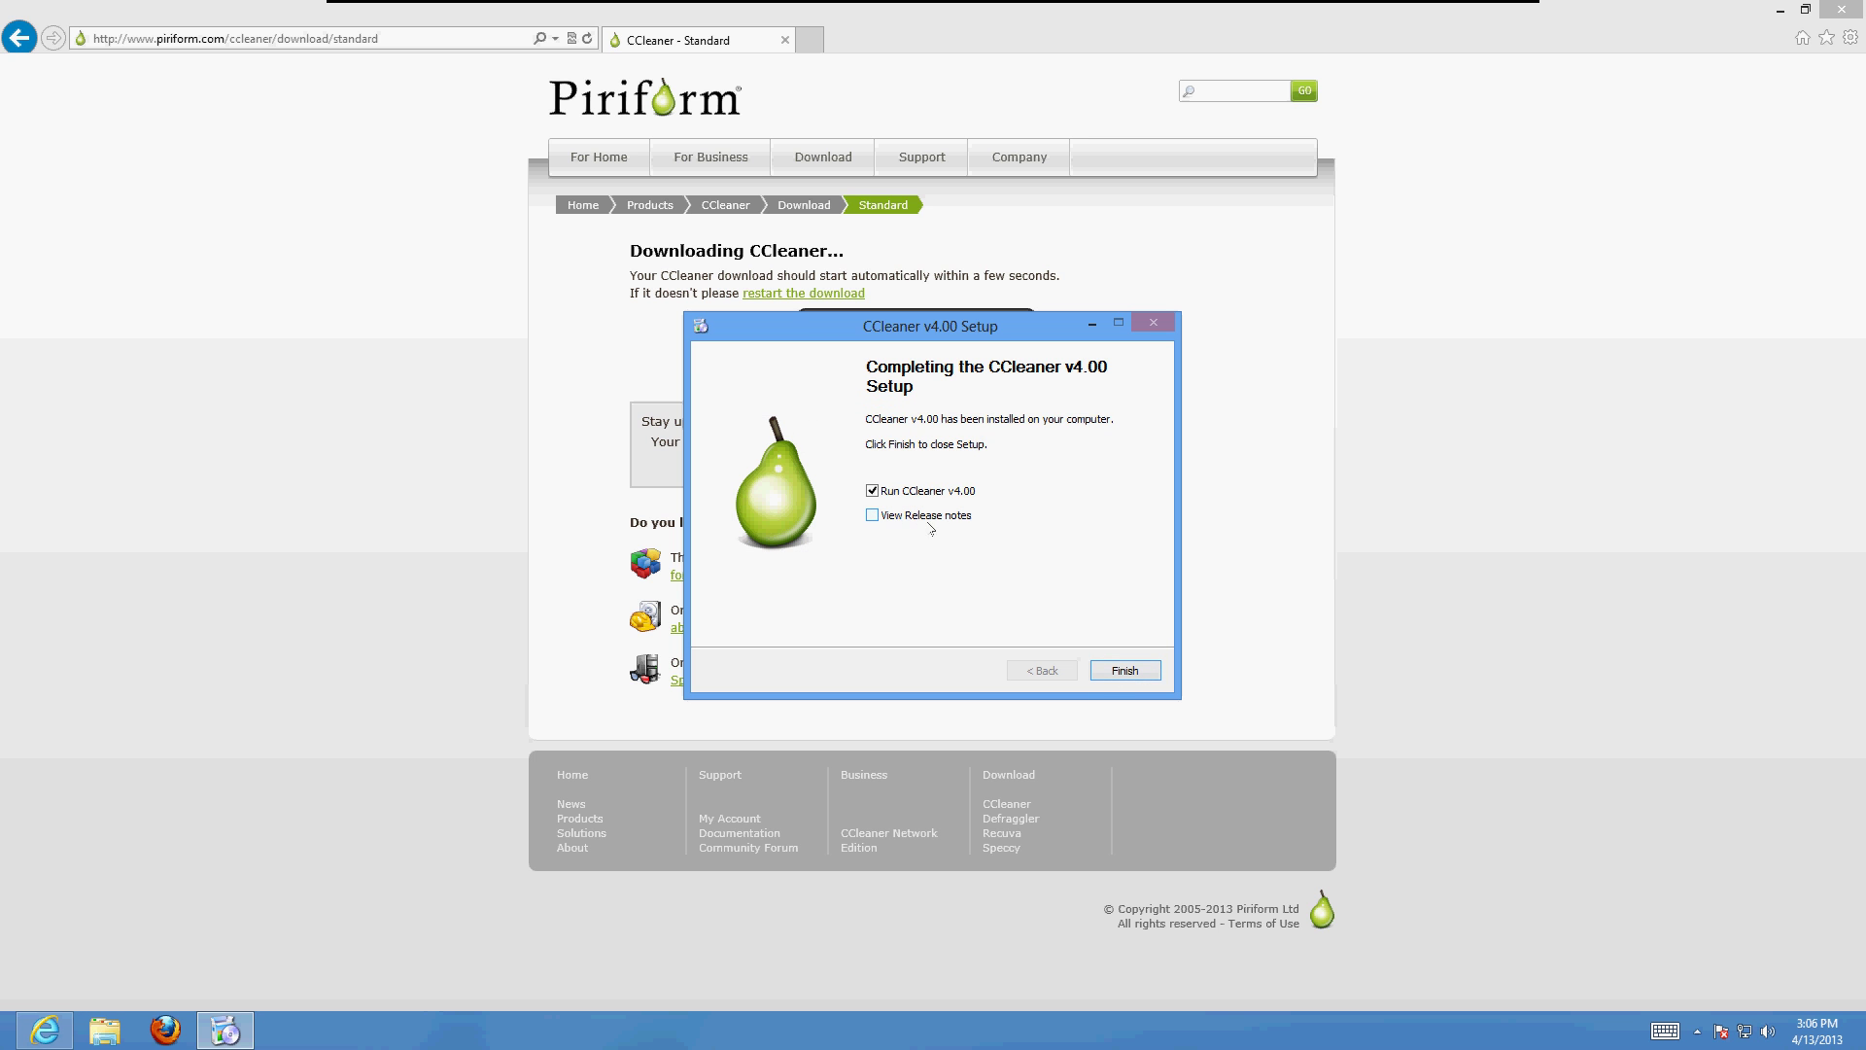
left_click(1133, 671)
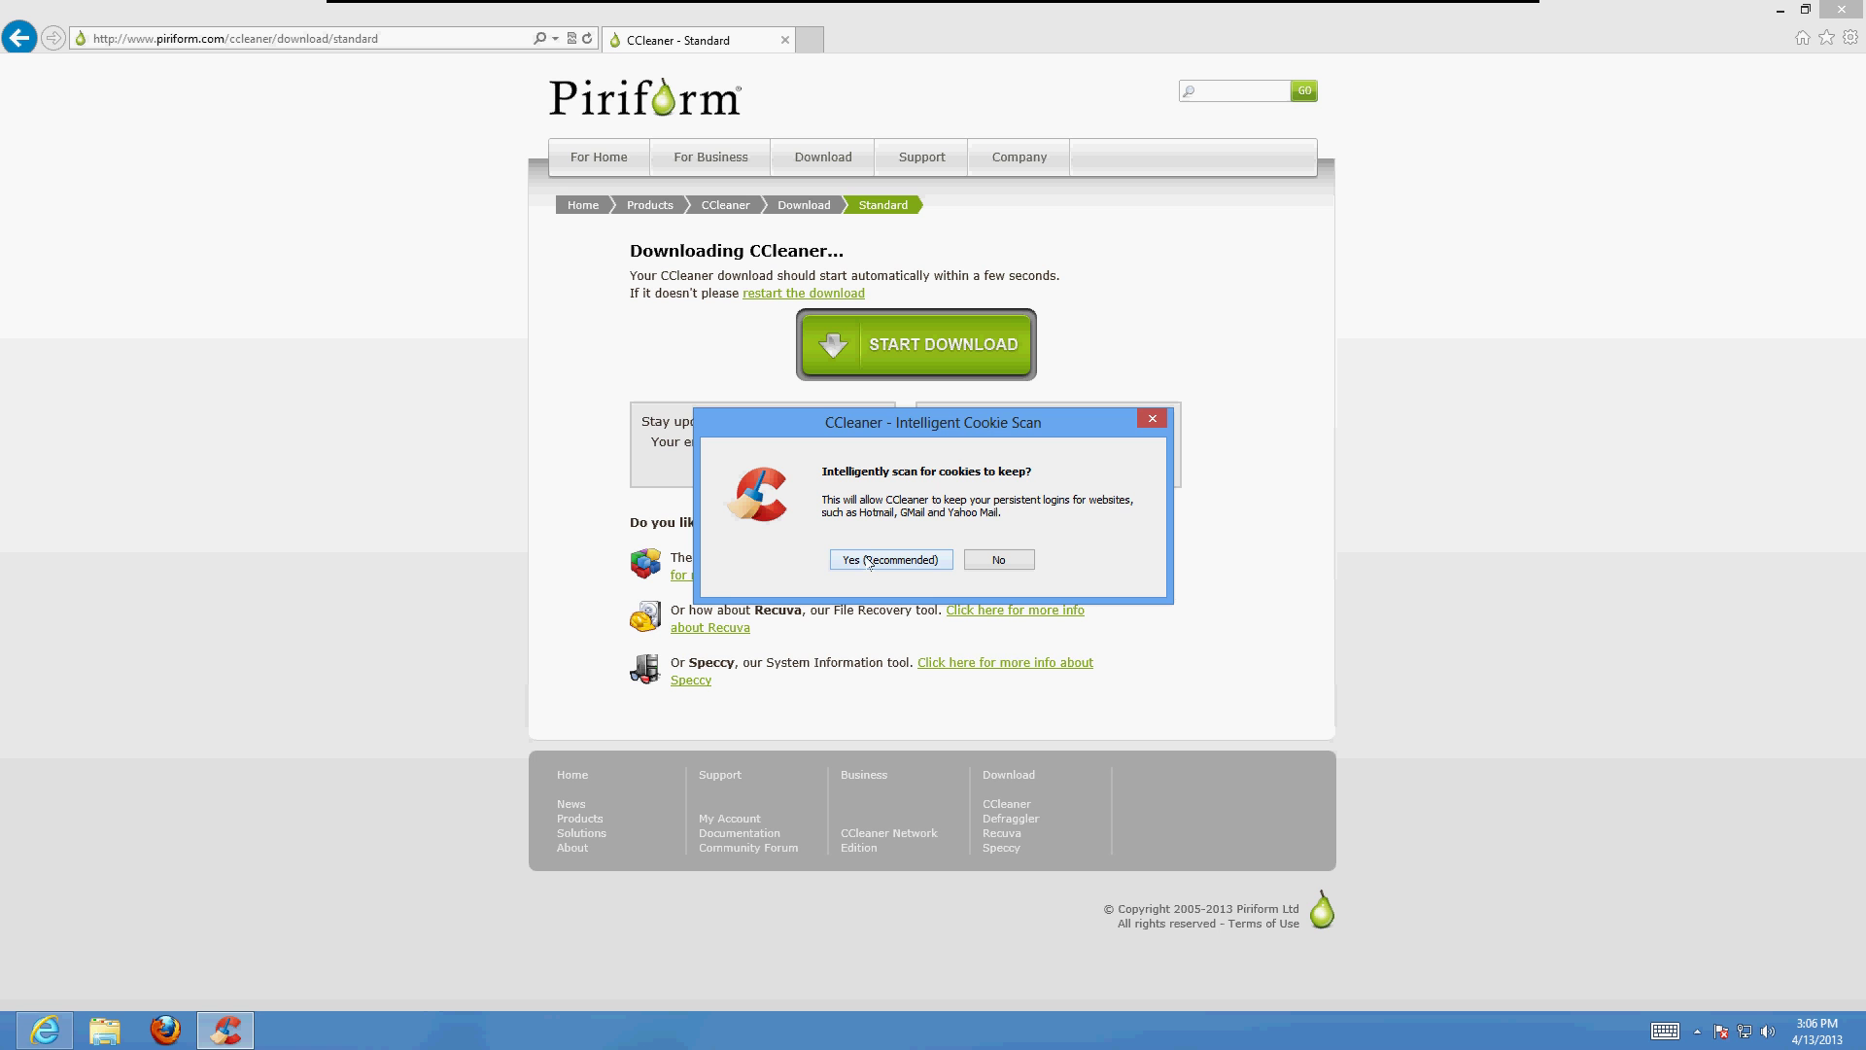
- Accept the cookie scan, close IE, and untick IE History, Recently Typed URLs and Empty Recycle Bin
left_click(871, 560)
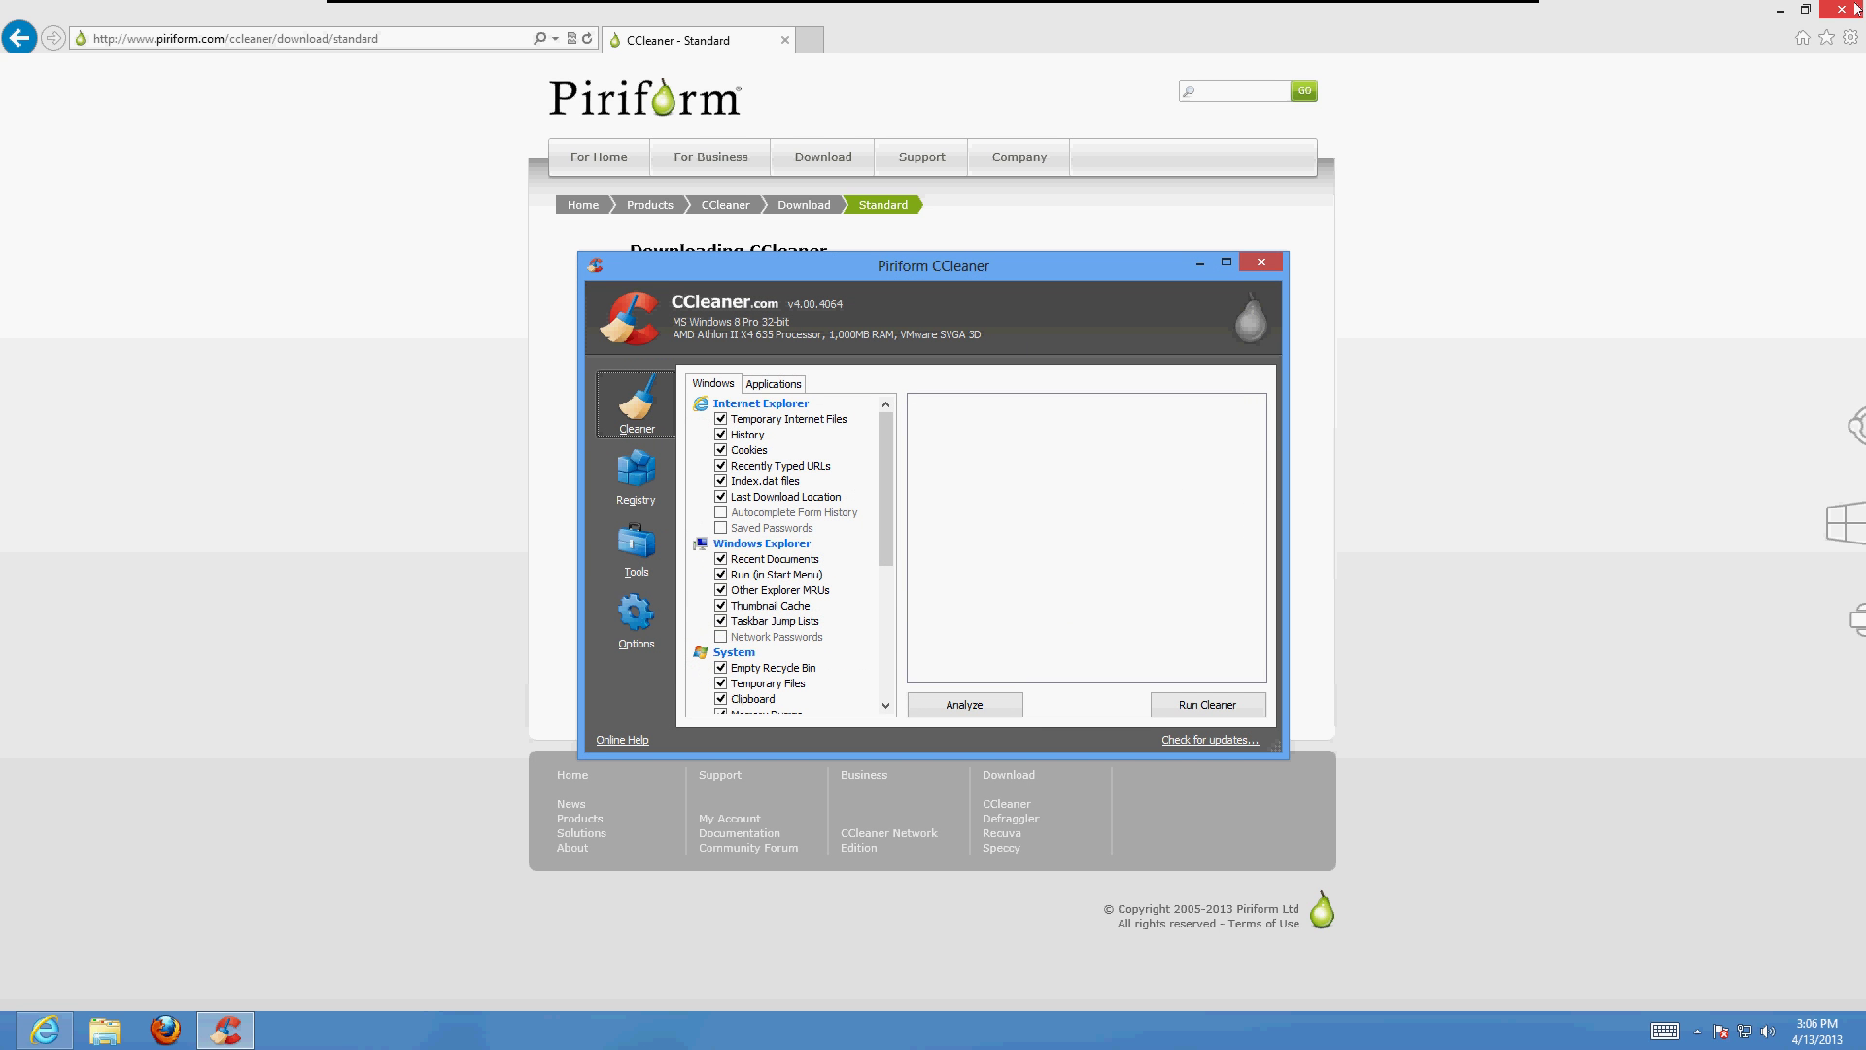
left_click(1841, 9)
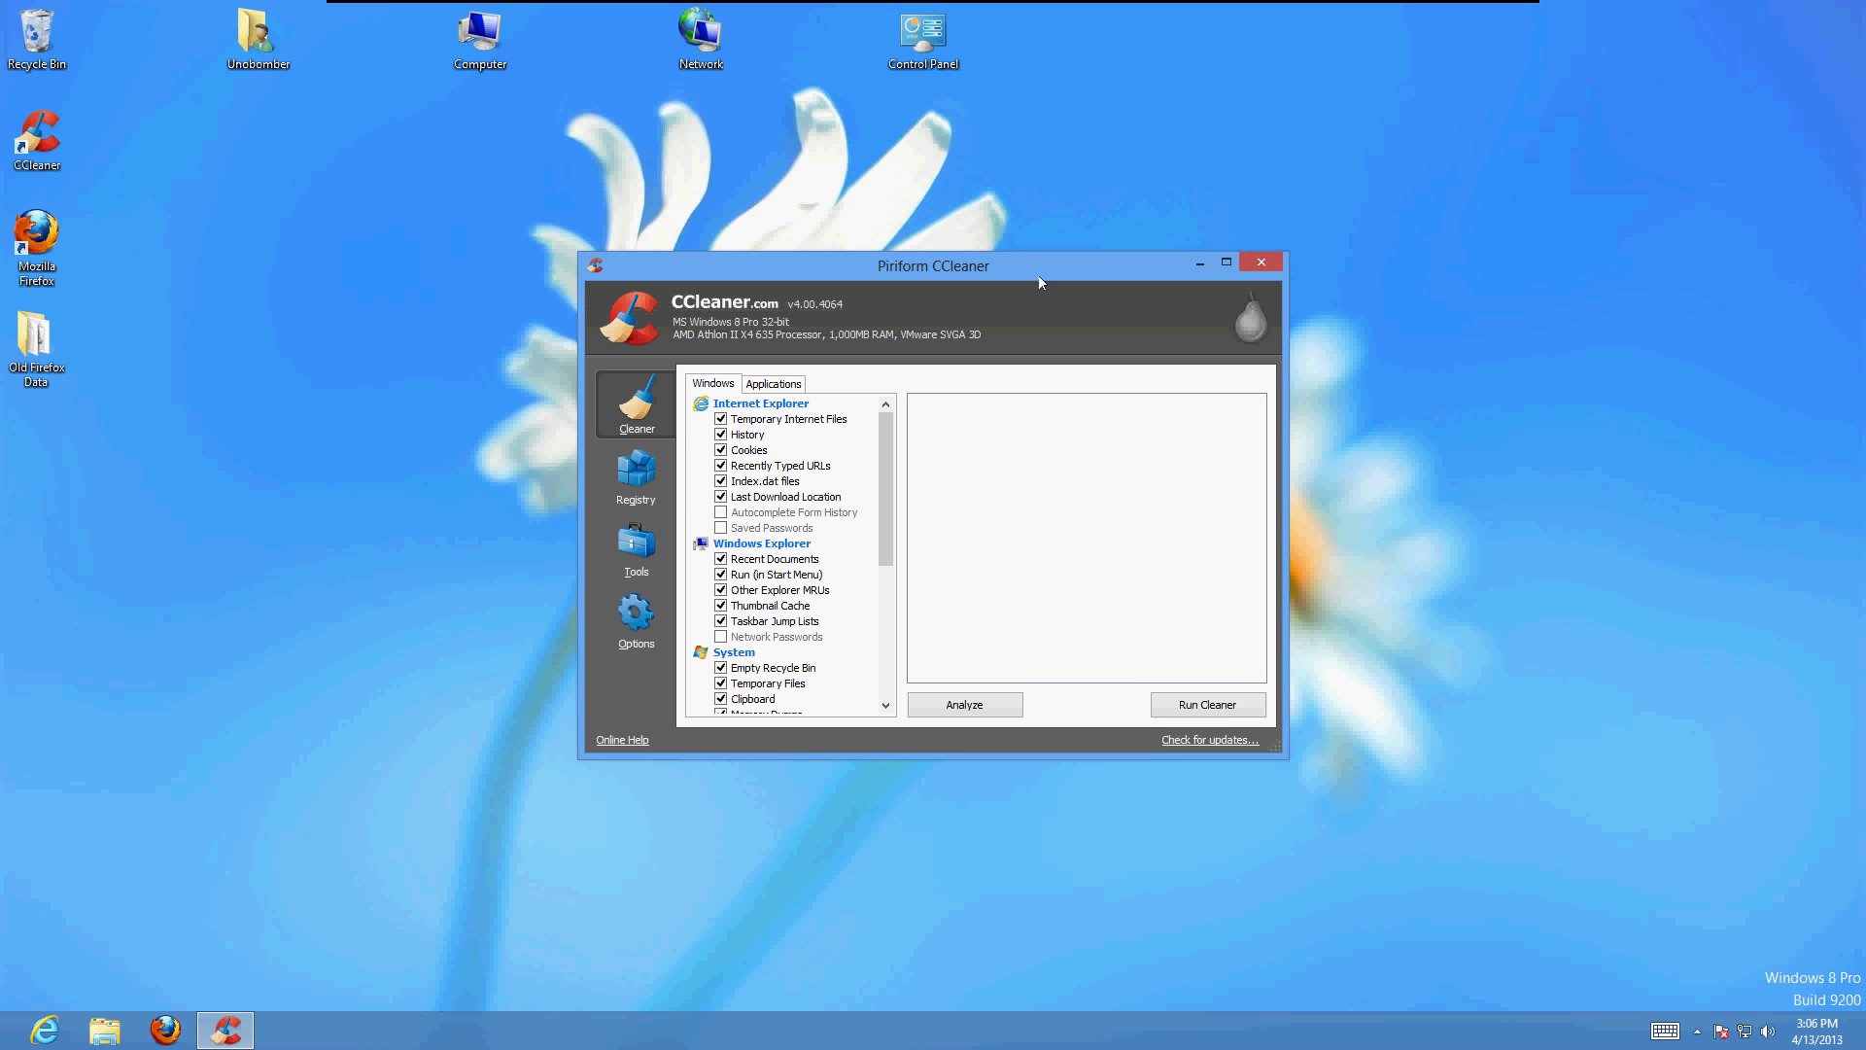
left_click_drag(1048, 281, 1007, 292)
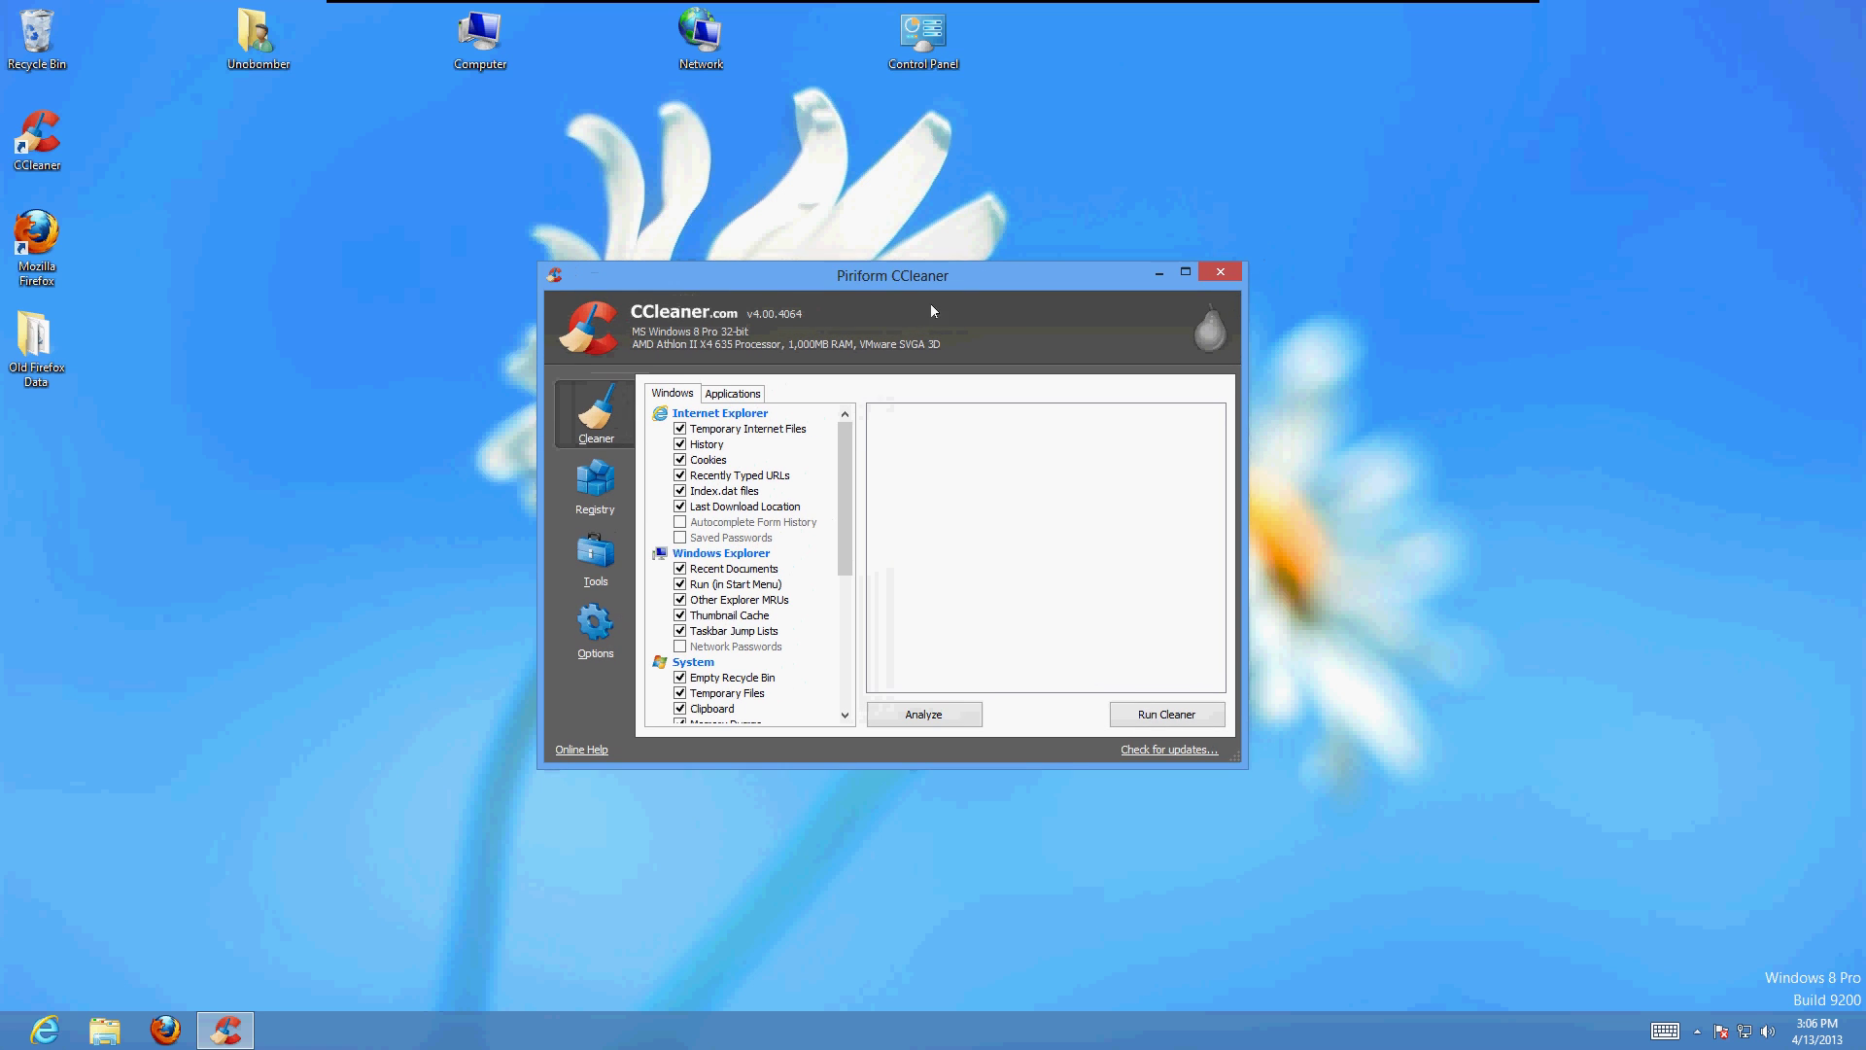
left_click(681, 444)
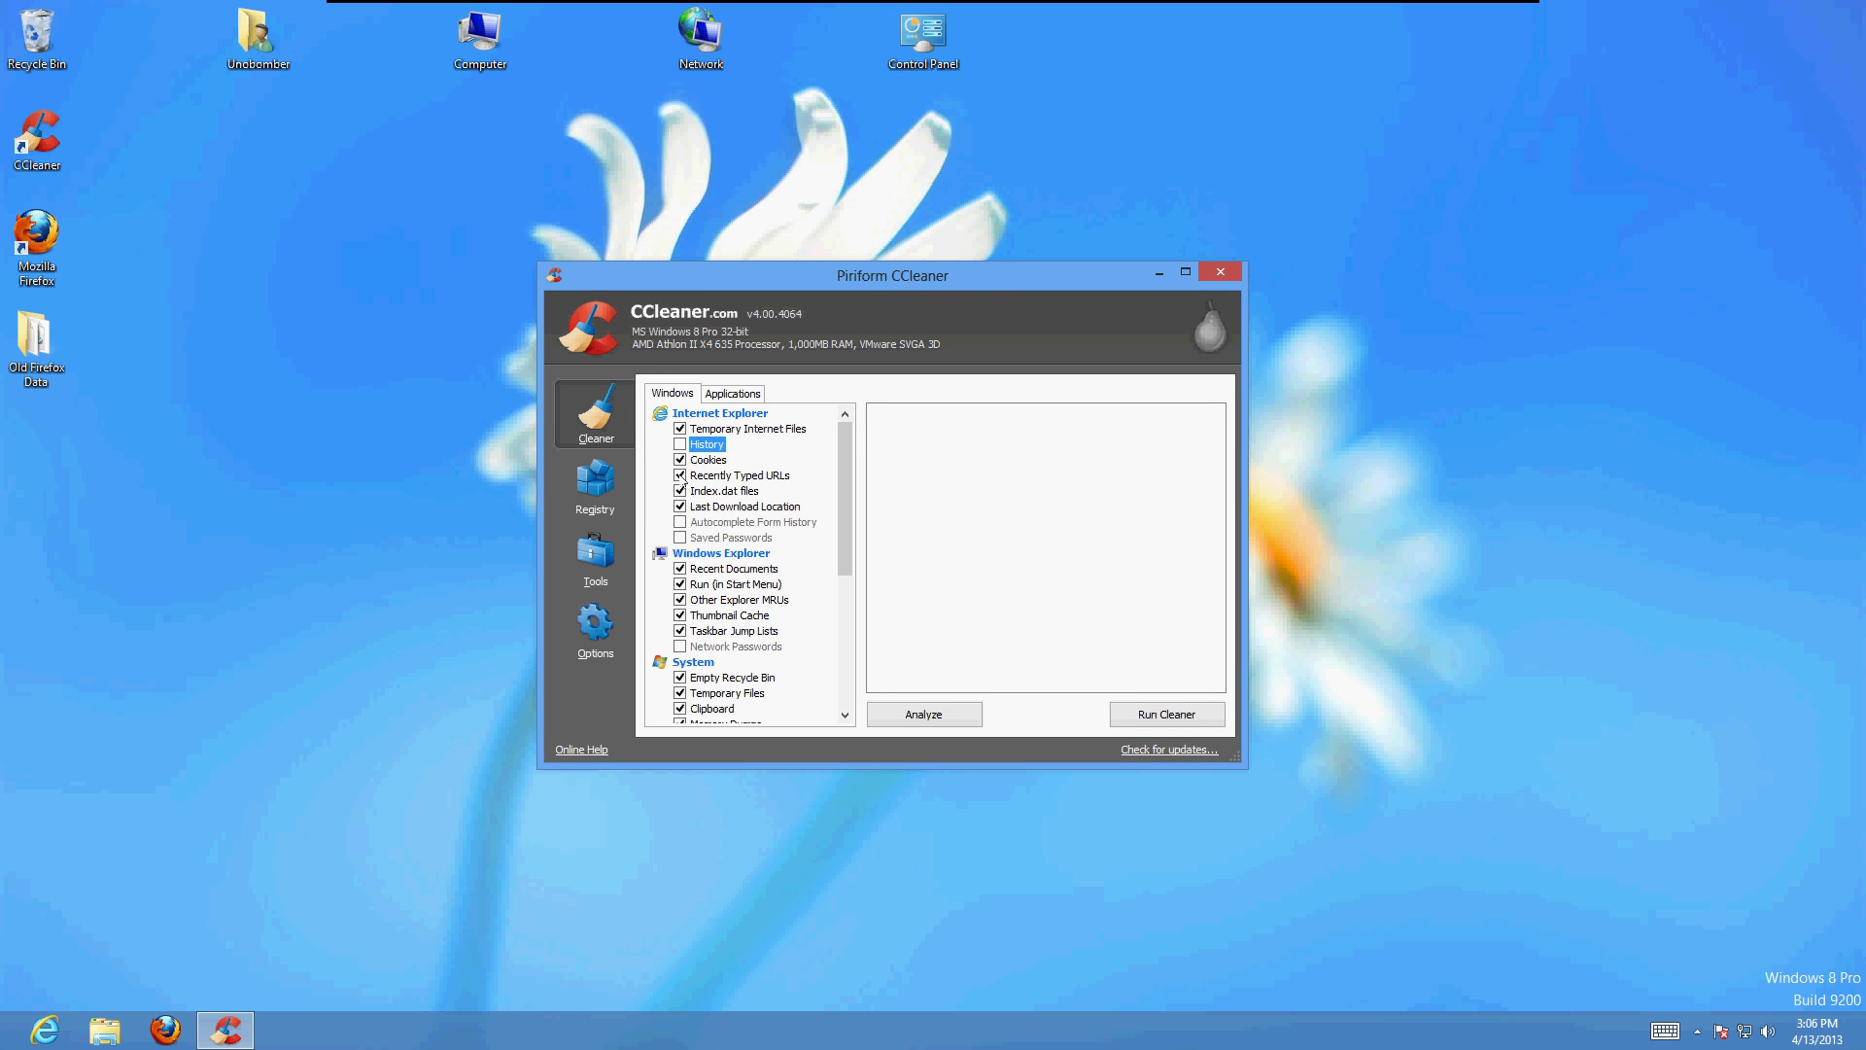
left_click(681, 475)
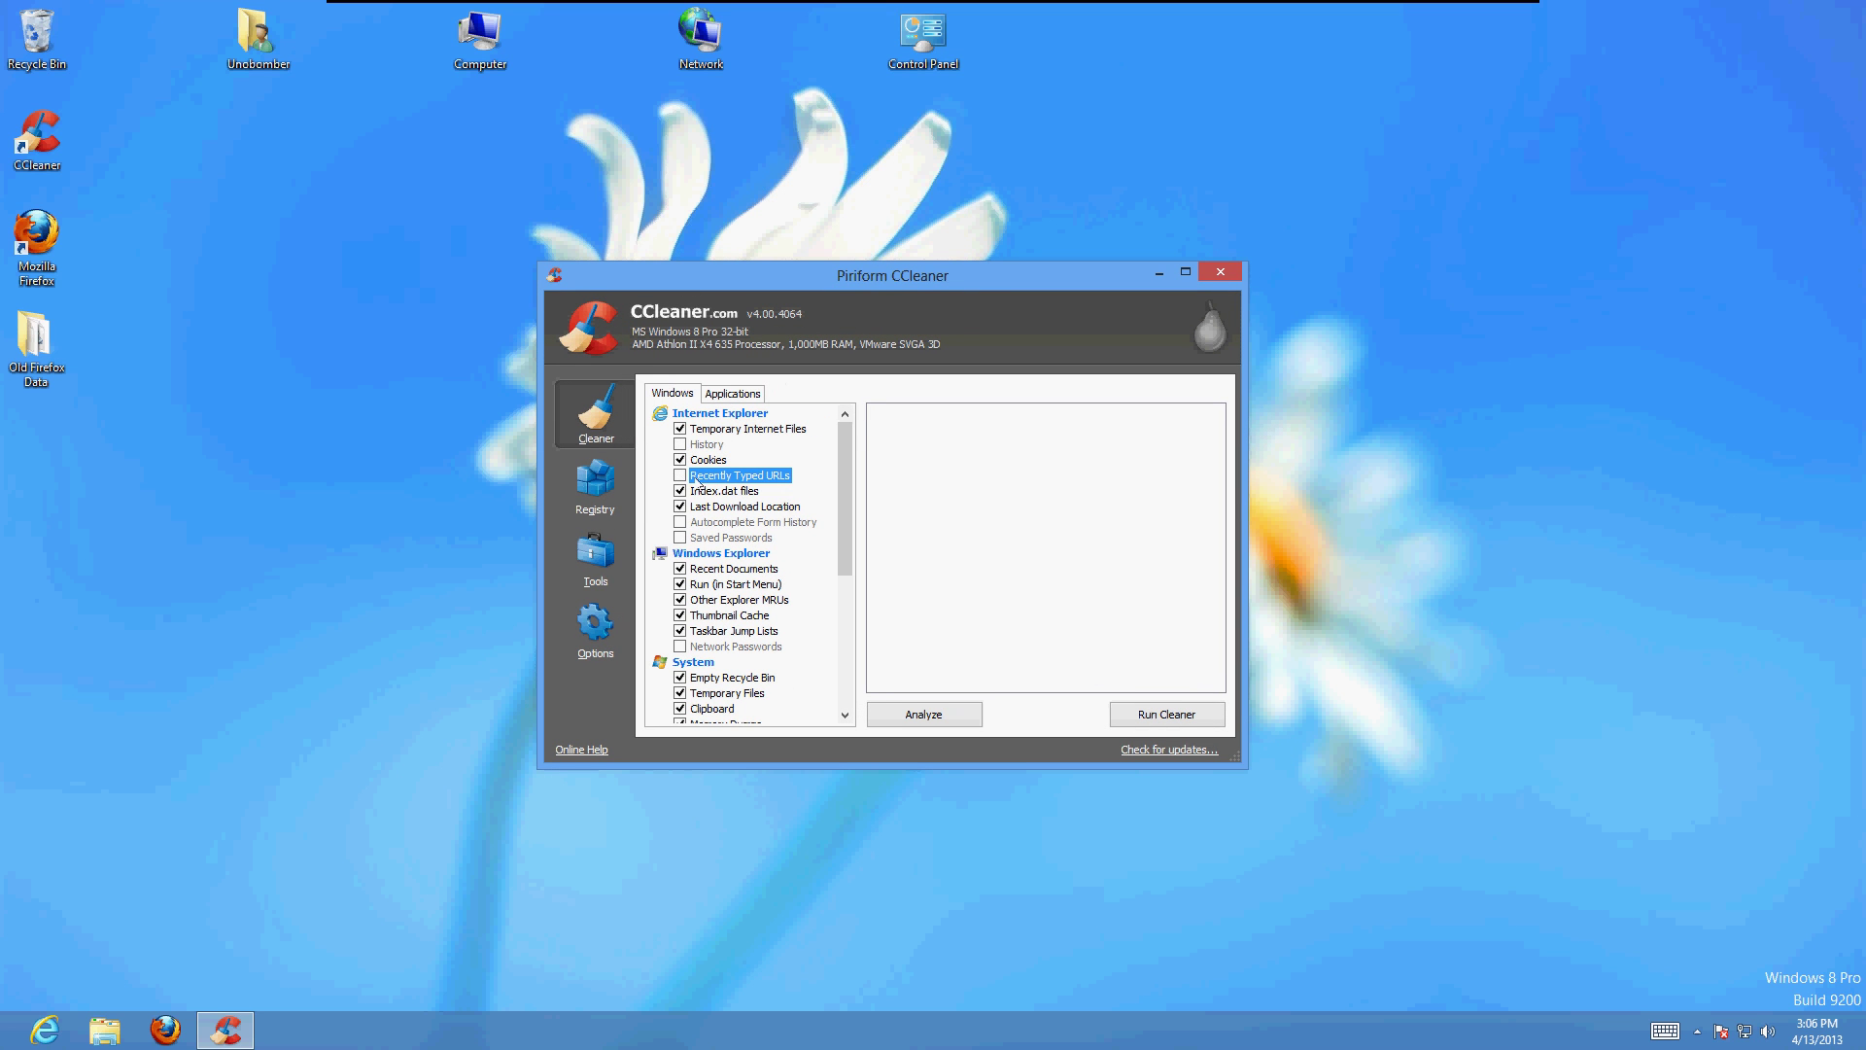
left_click(681, 678)
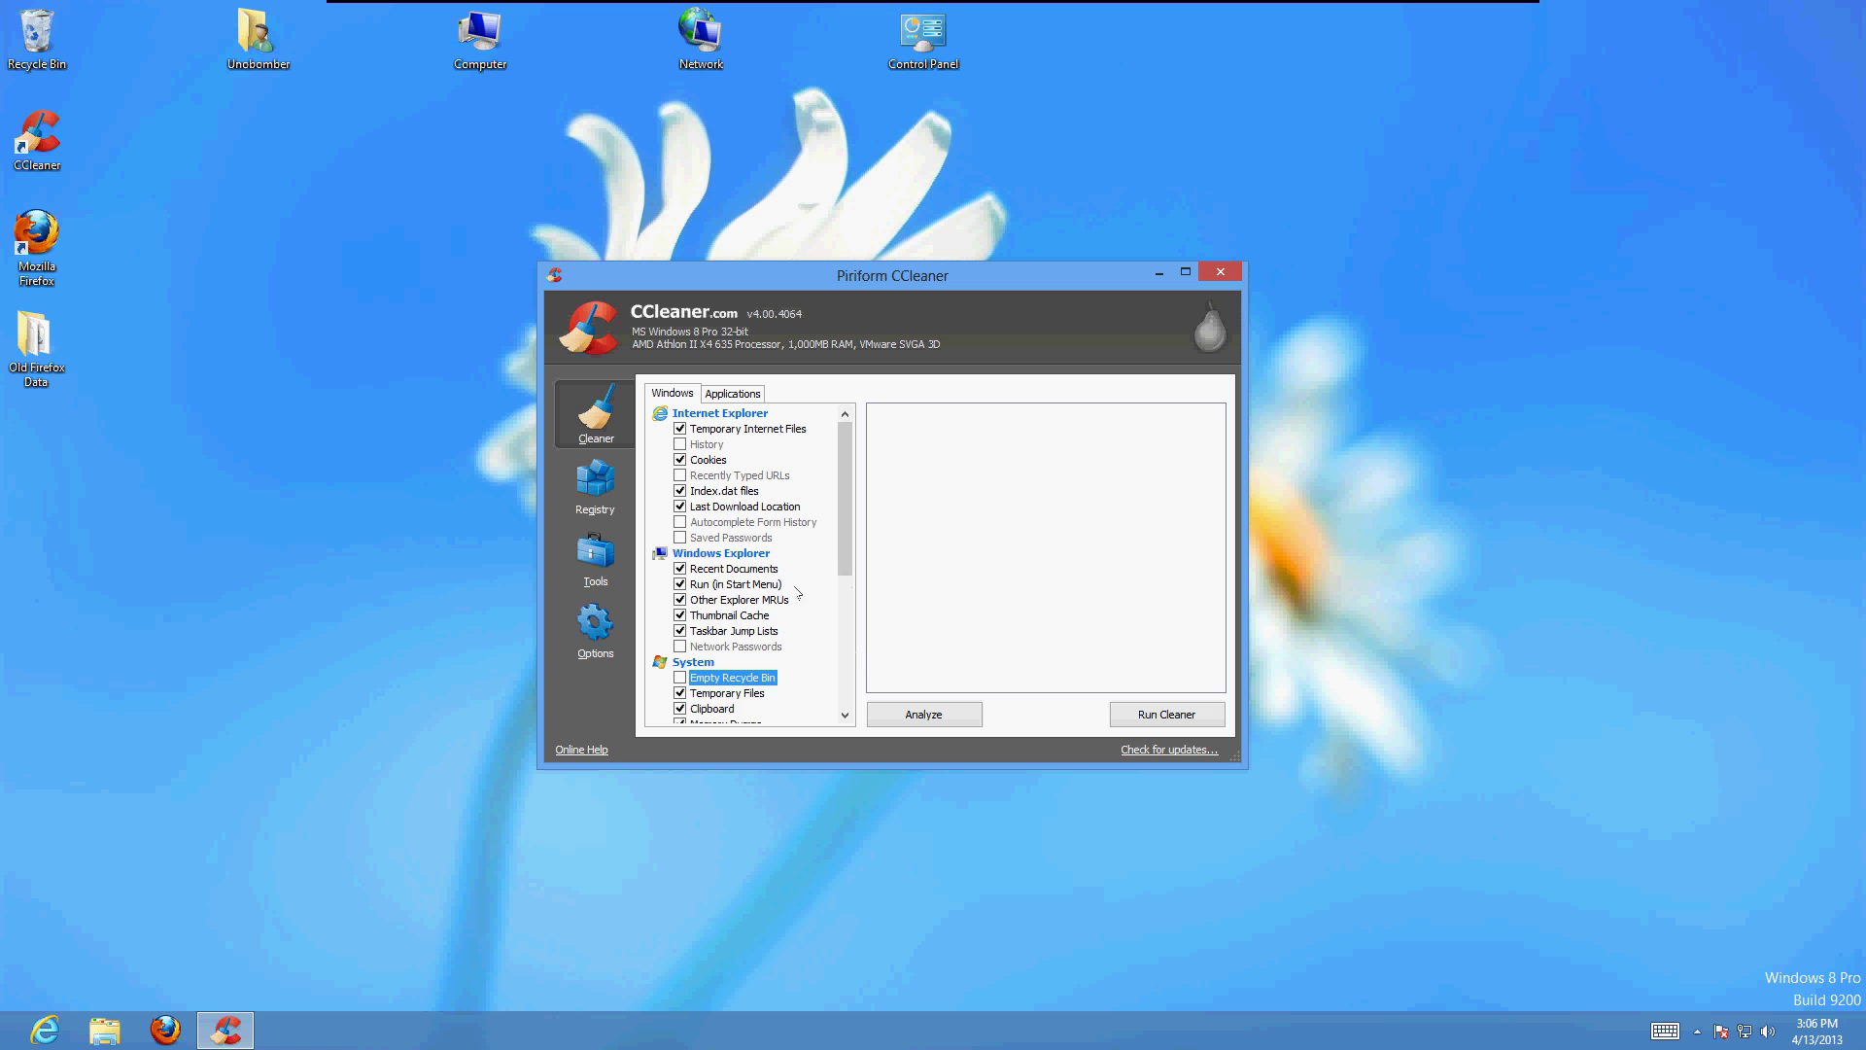
- Run the cleaner to permanently remove 51.0 MB of files, then close CCleaner
left_click(1162, 719)
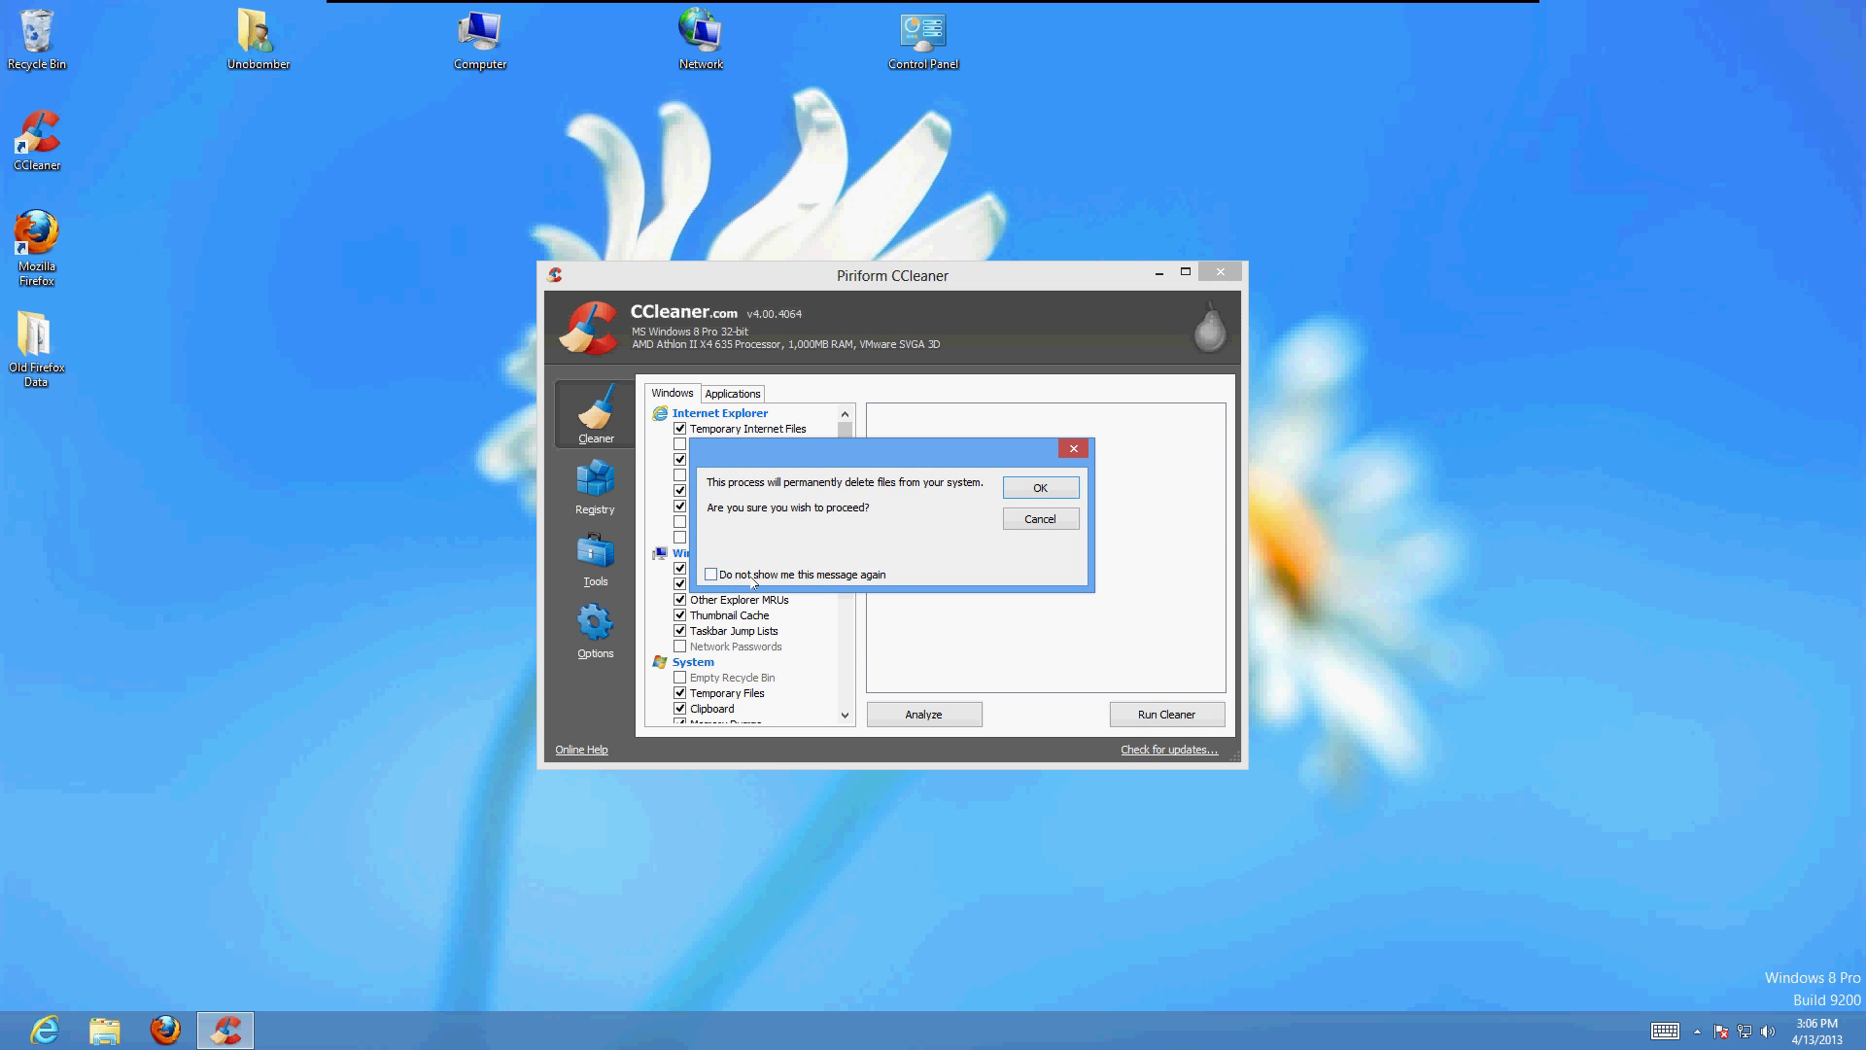
left_click(1038, 488)
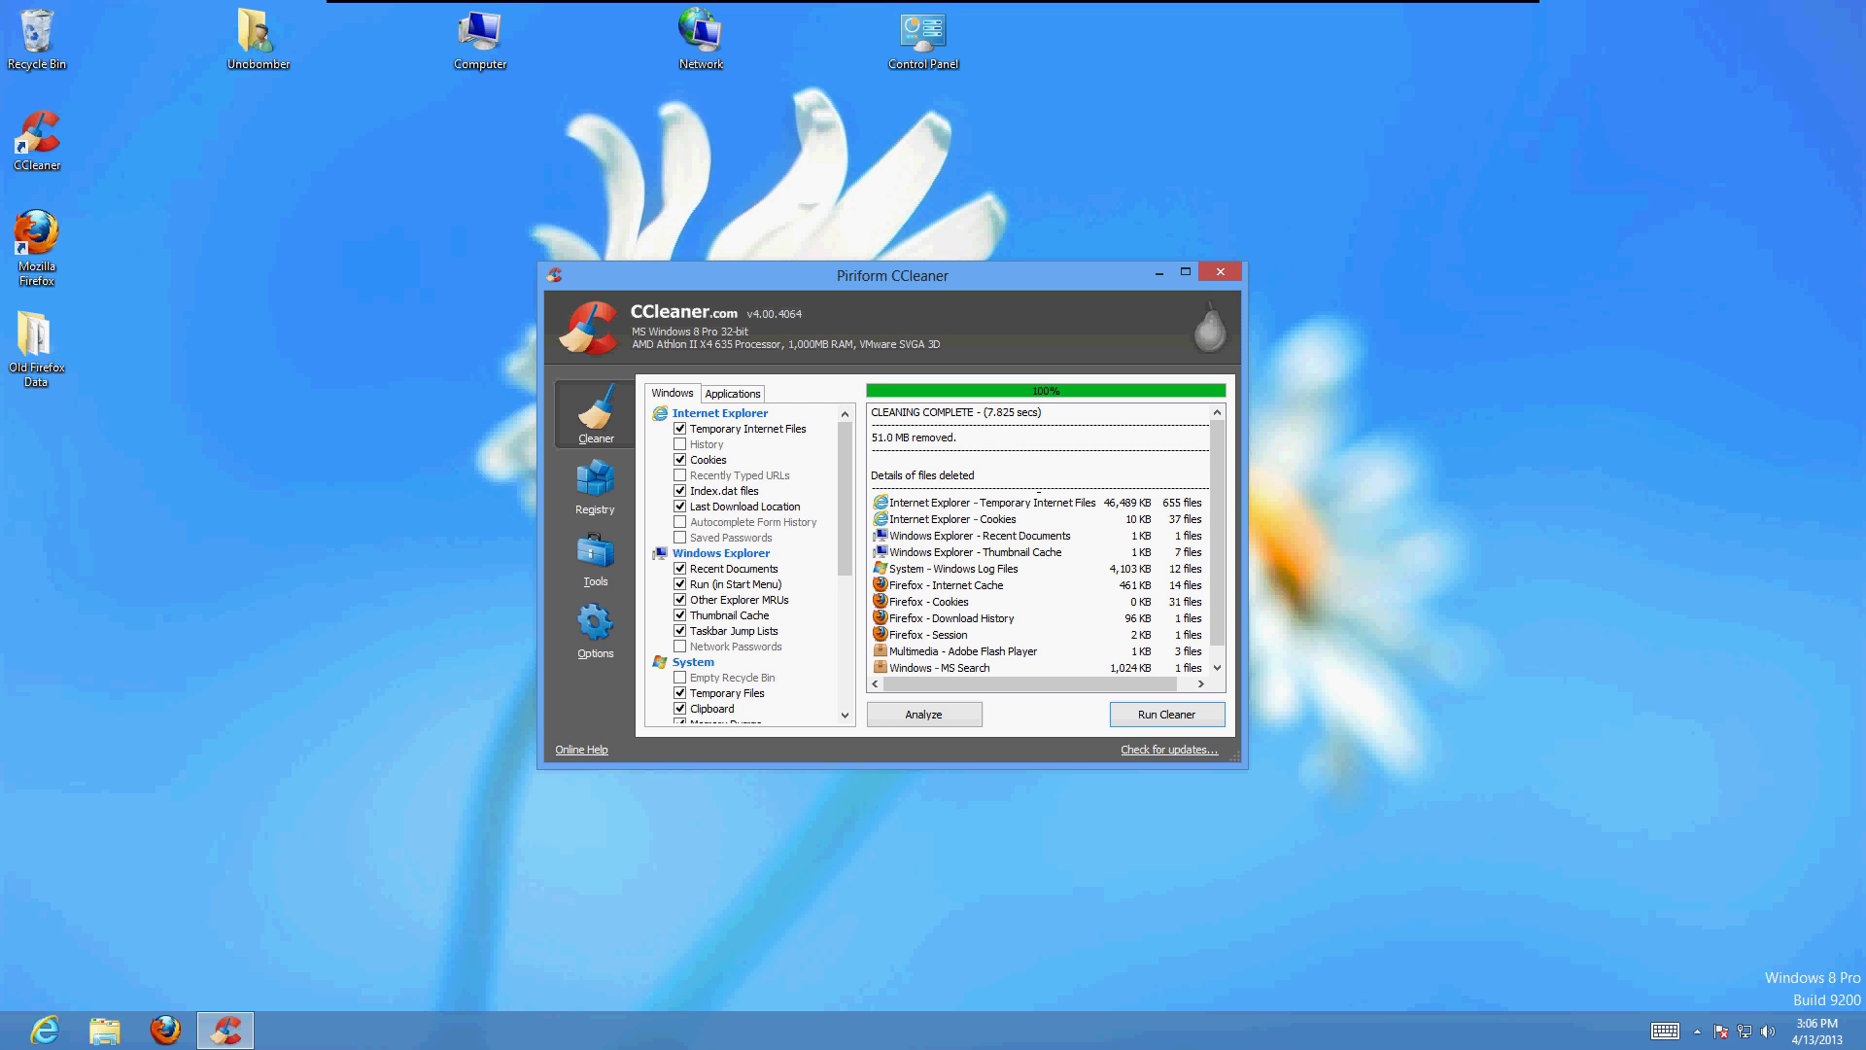
left_click(1221, 273)
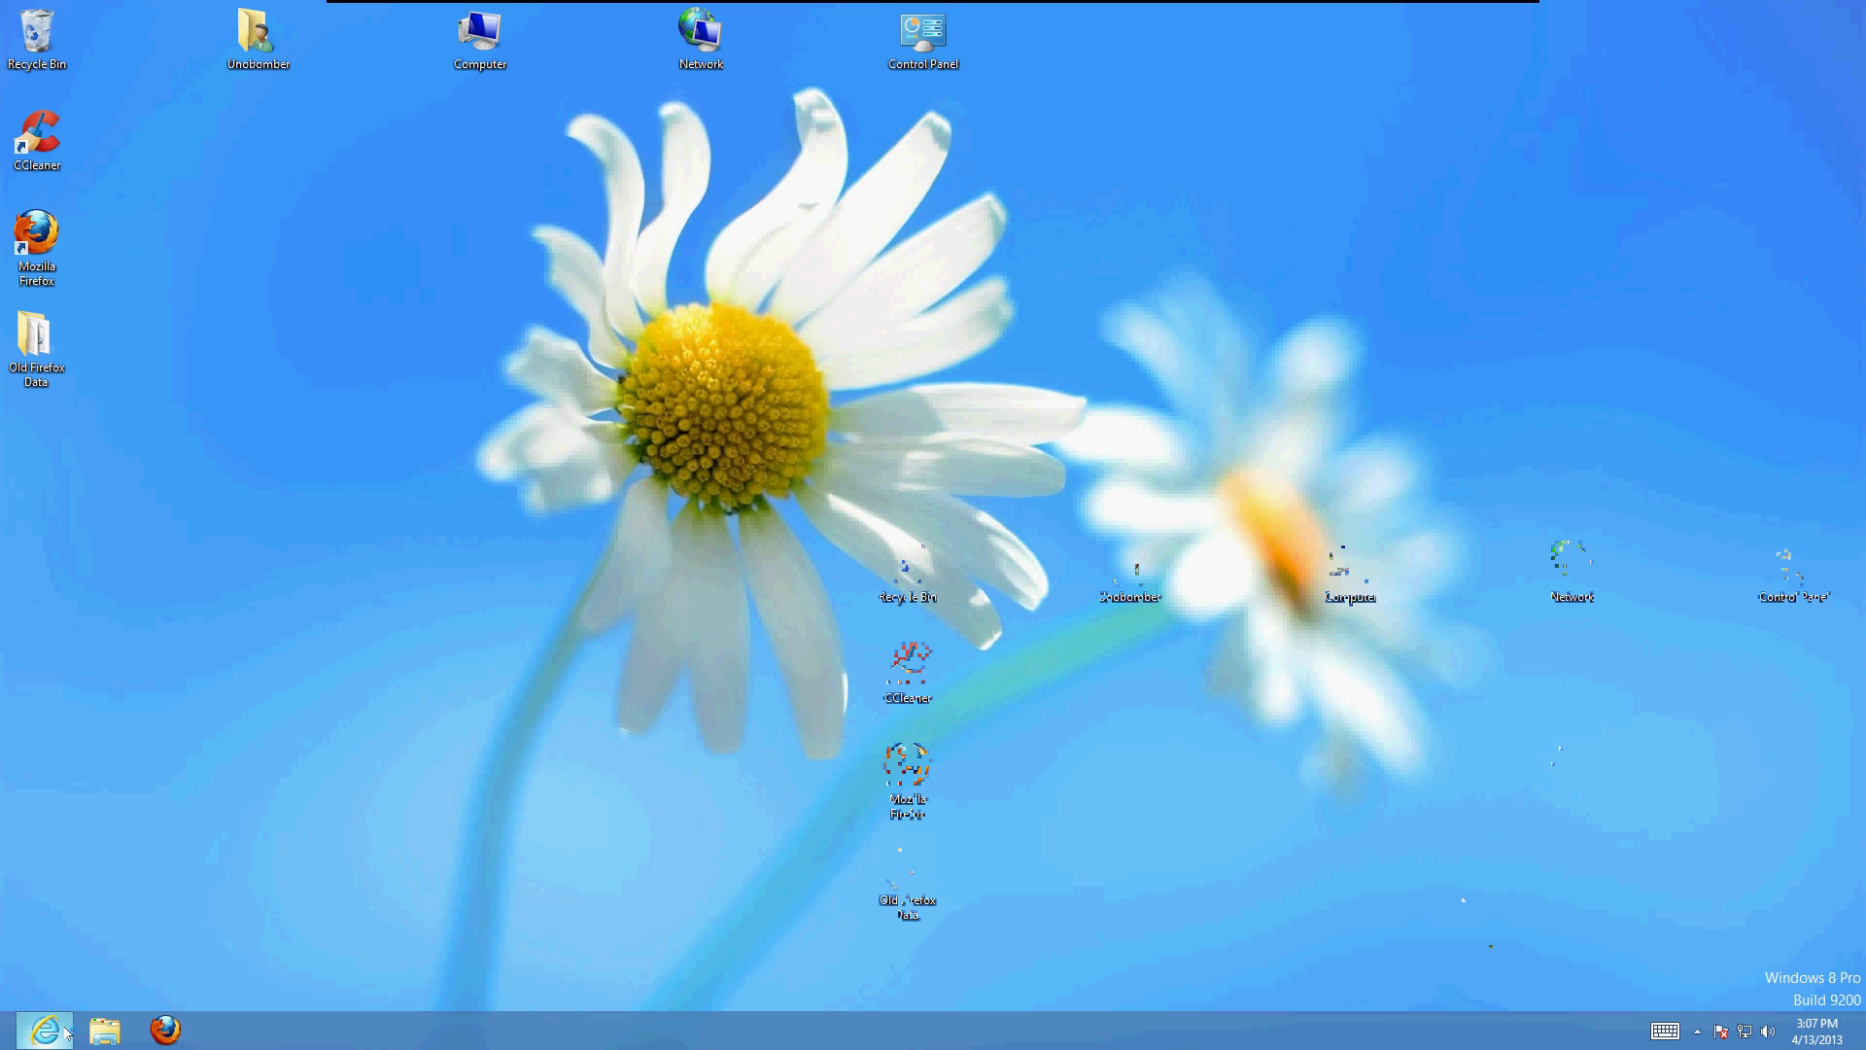
- Reopen Internet Explorer and load msn.com, showing the MSN for Windows 8 home page
left_click(66, 1033)
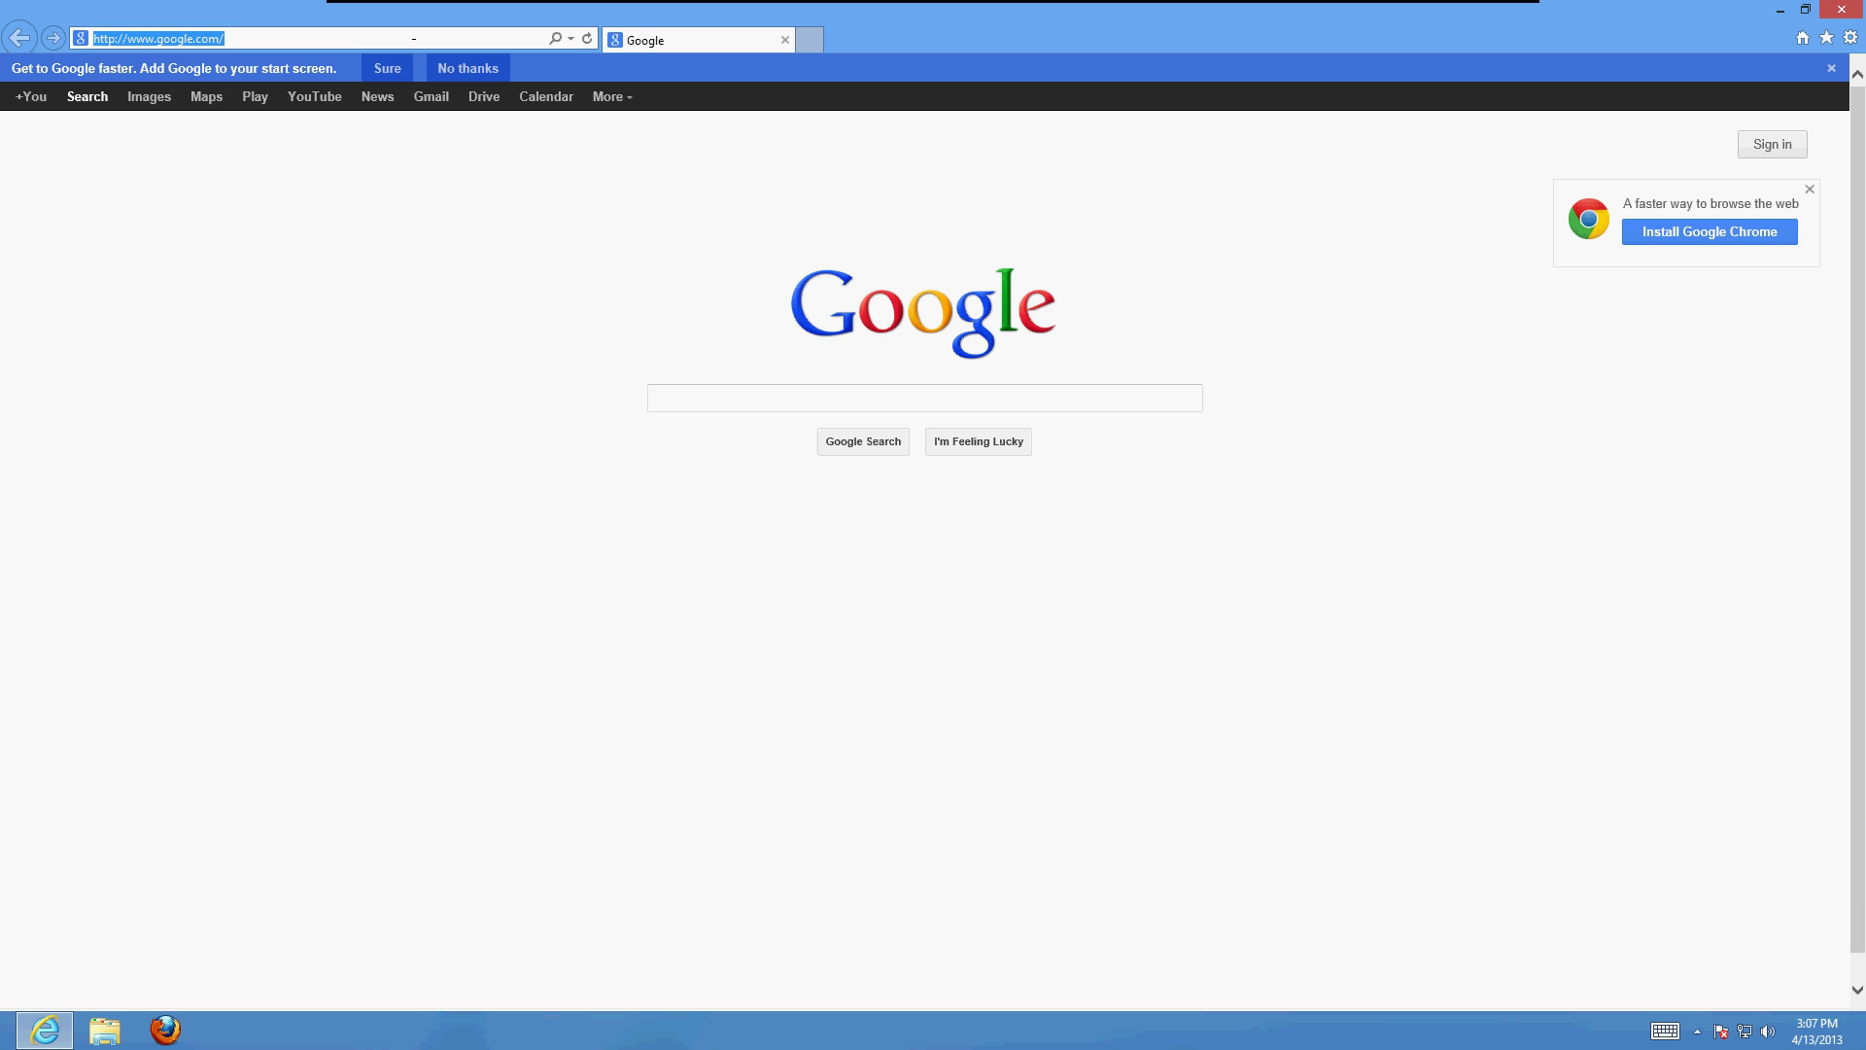
type("msn.com")
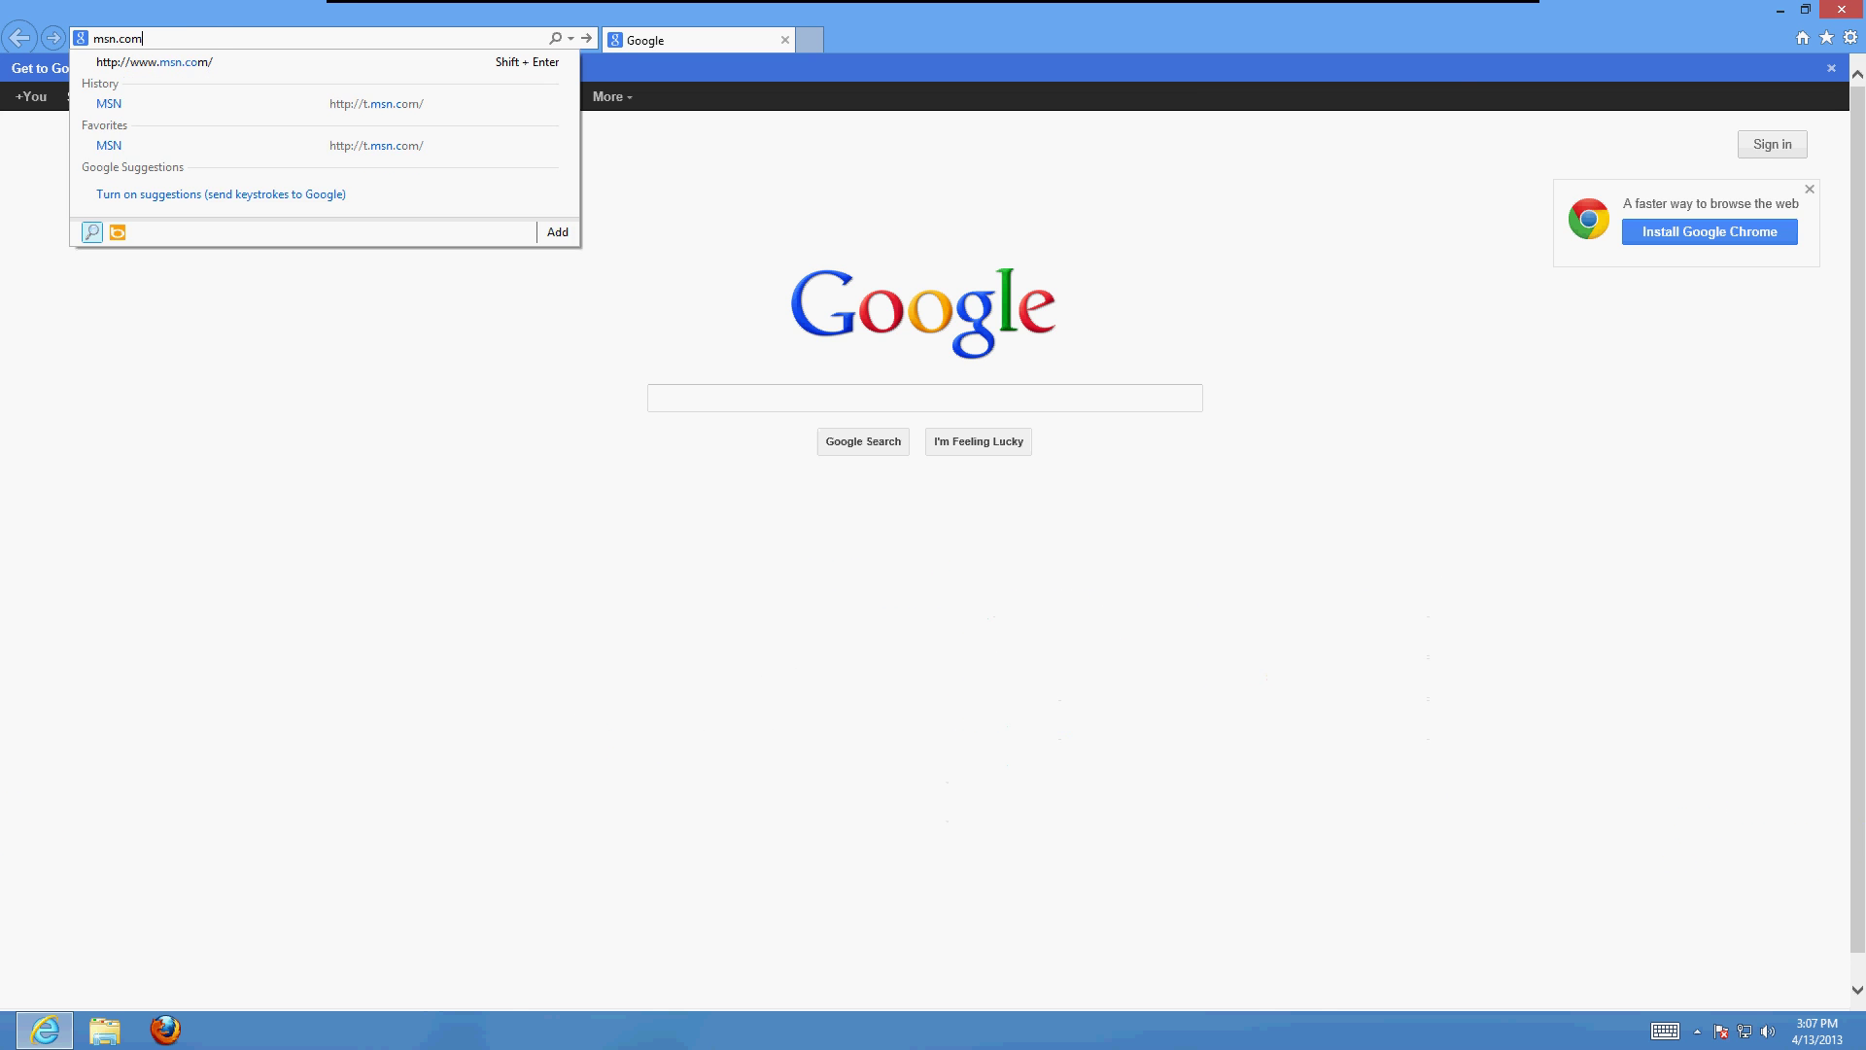
key("Return")
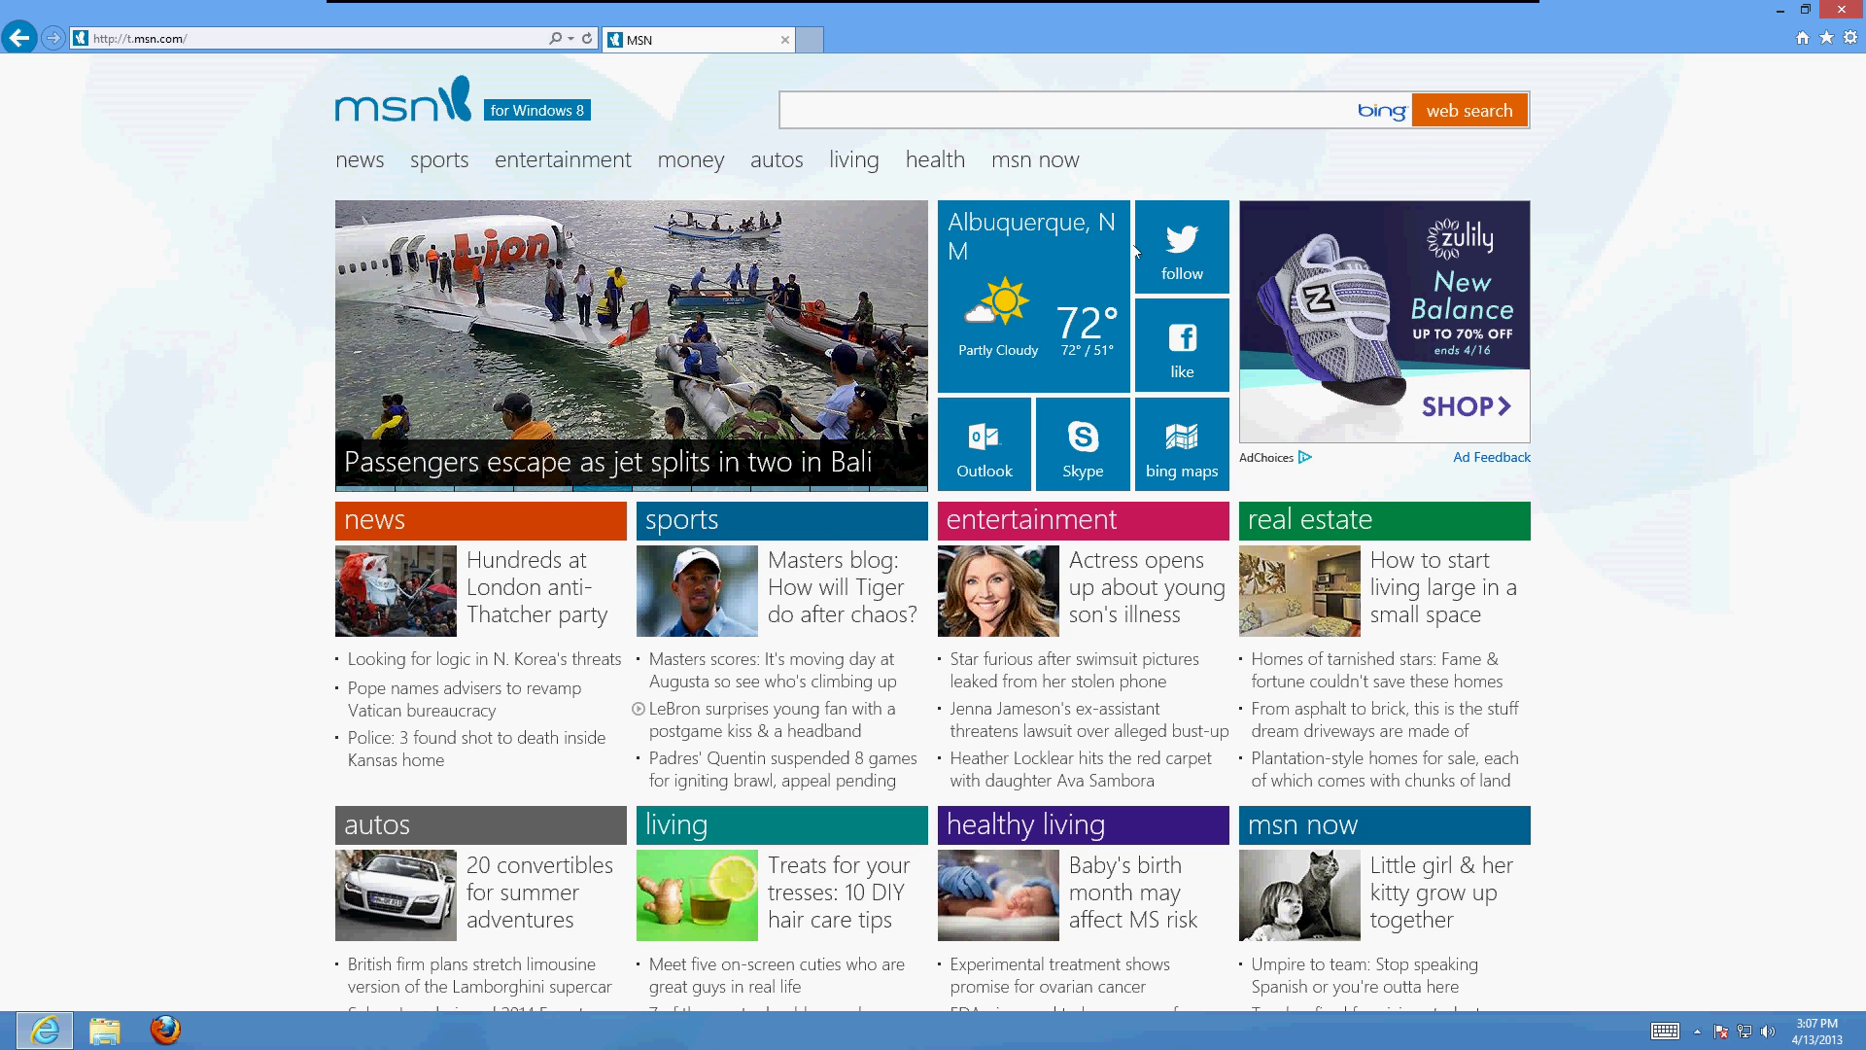
mouse_move(562, 5)
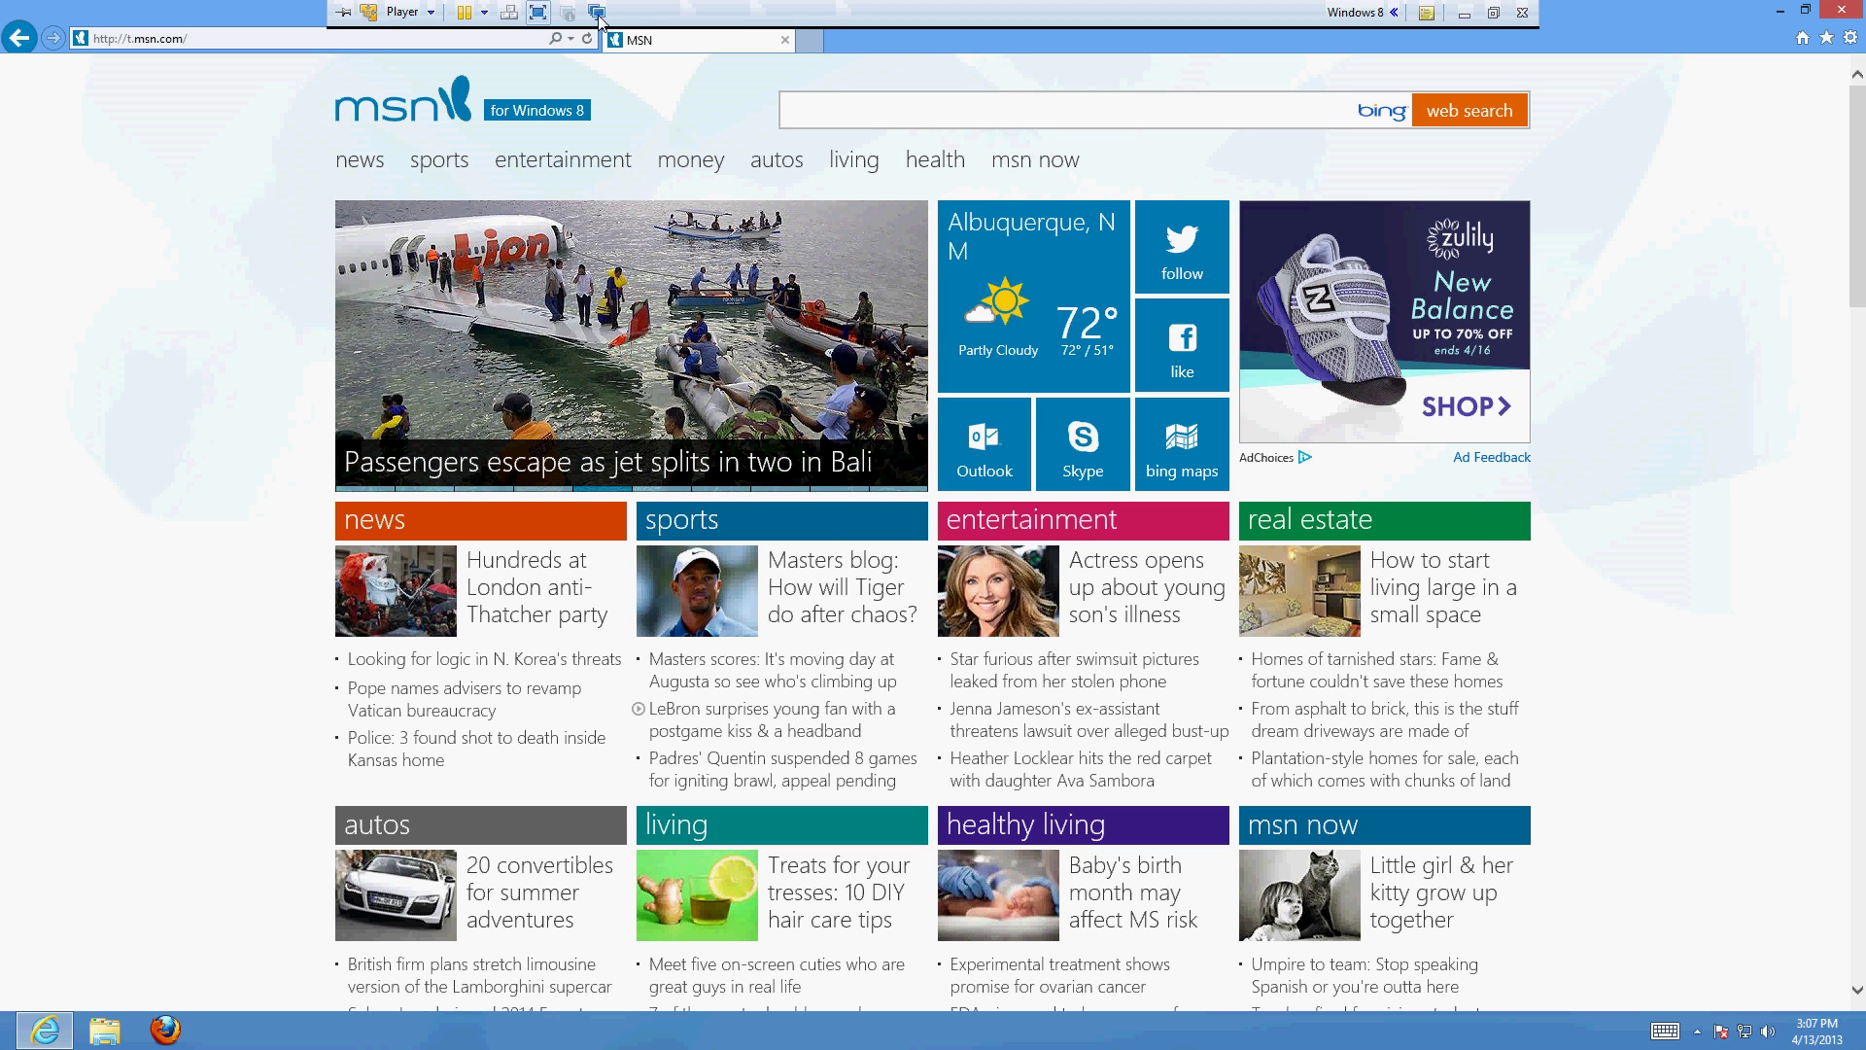